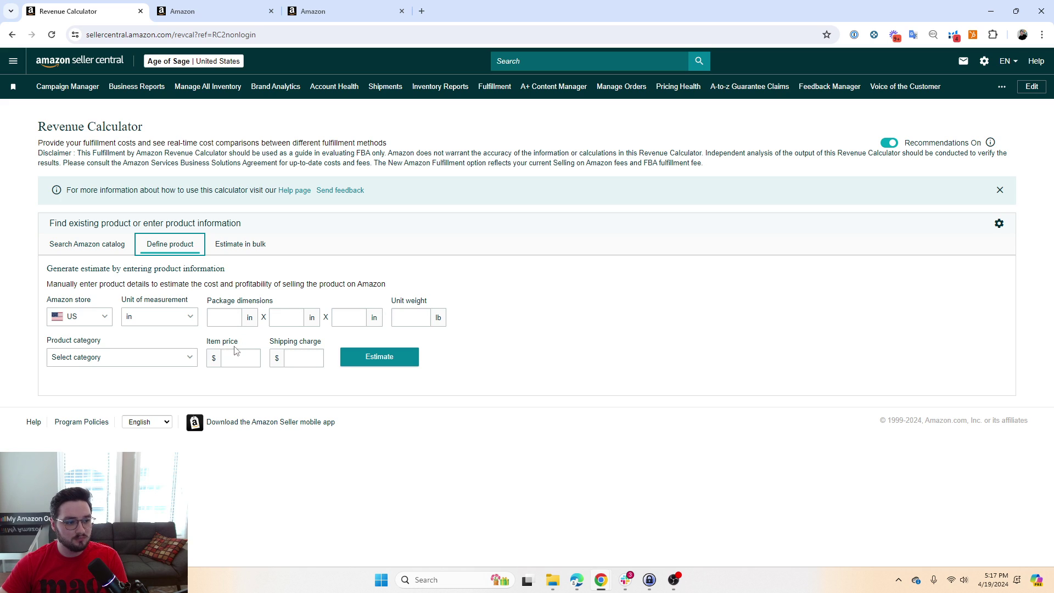
Search the Amazon catalog for ASIN B0CHMP7HZ9 and select the first matching product for the estimate.
click(240, 246)
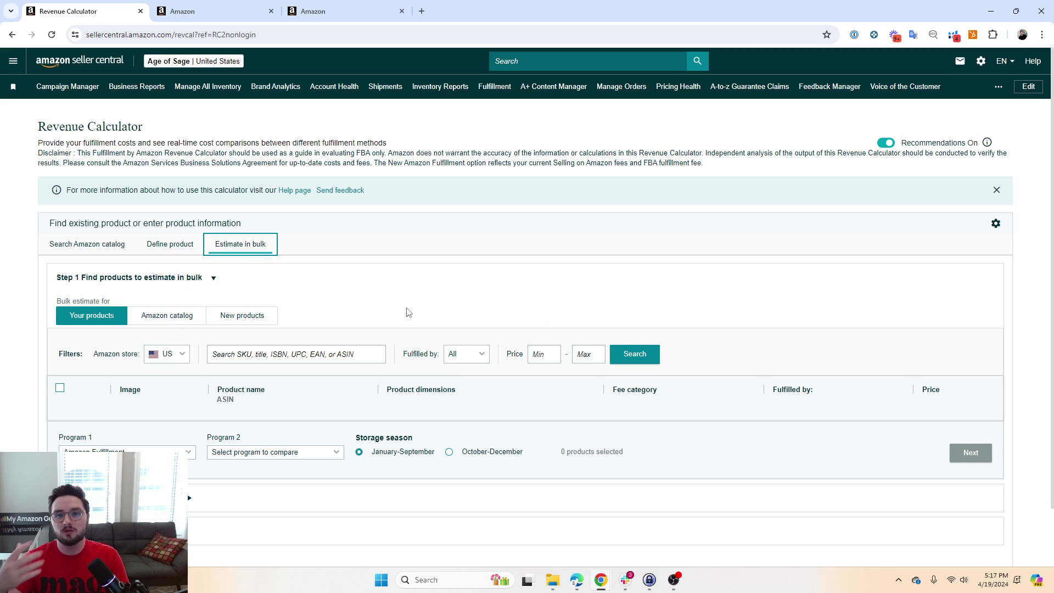
click(85, 244)
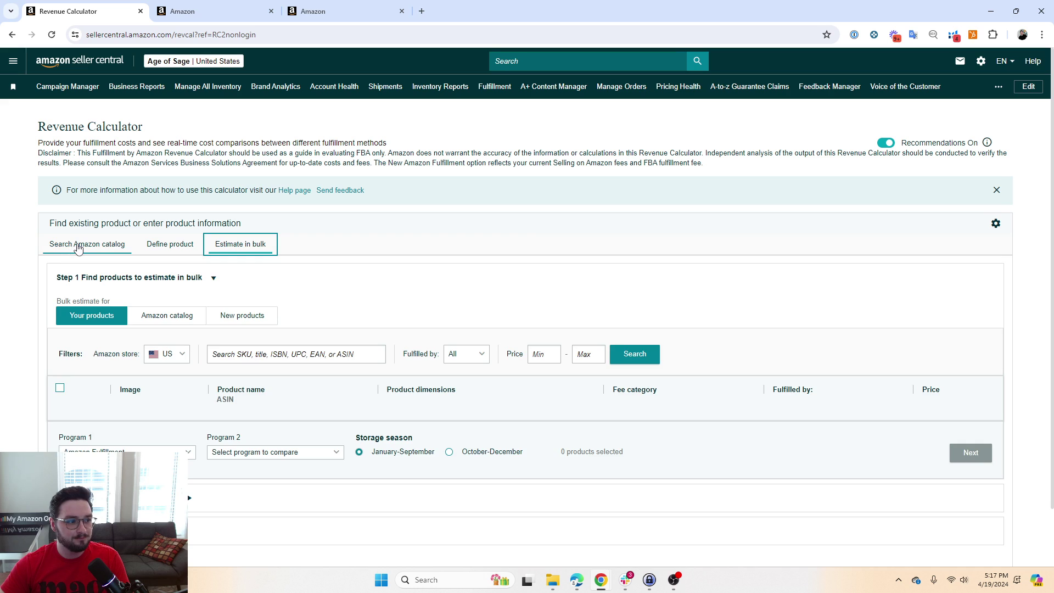
click(227, 319)
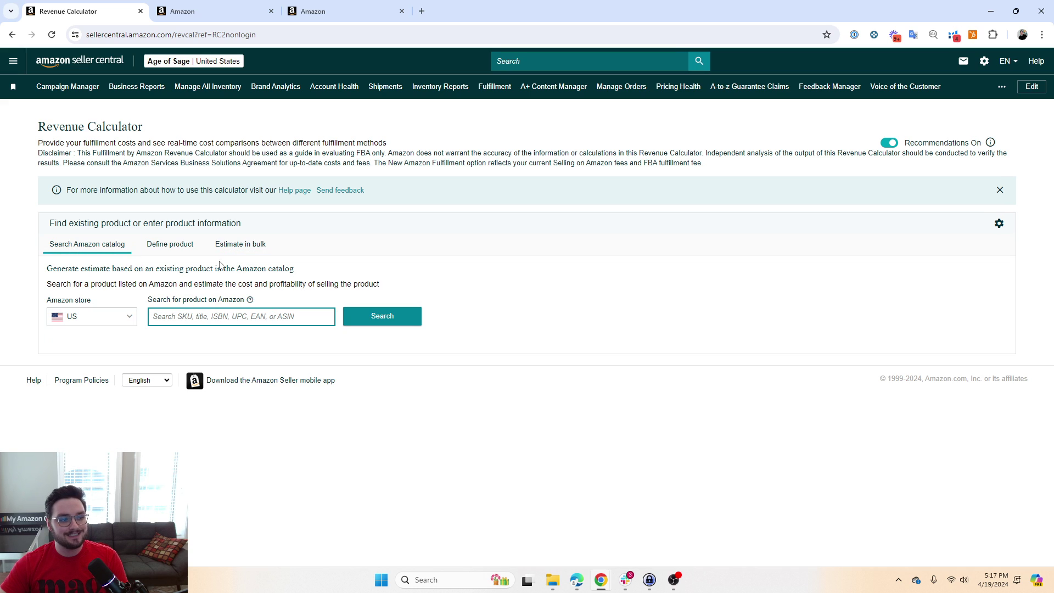
text(B0CHMP7HZ9)
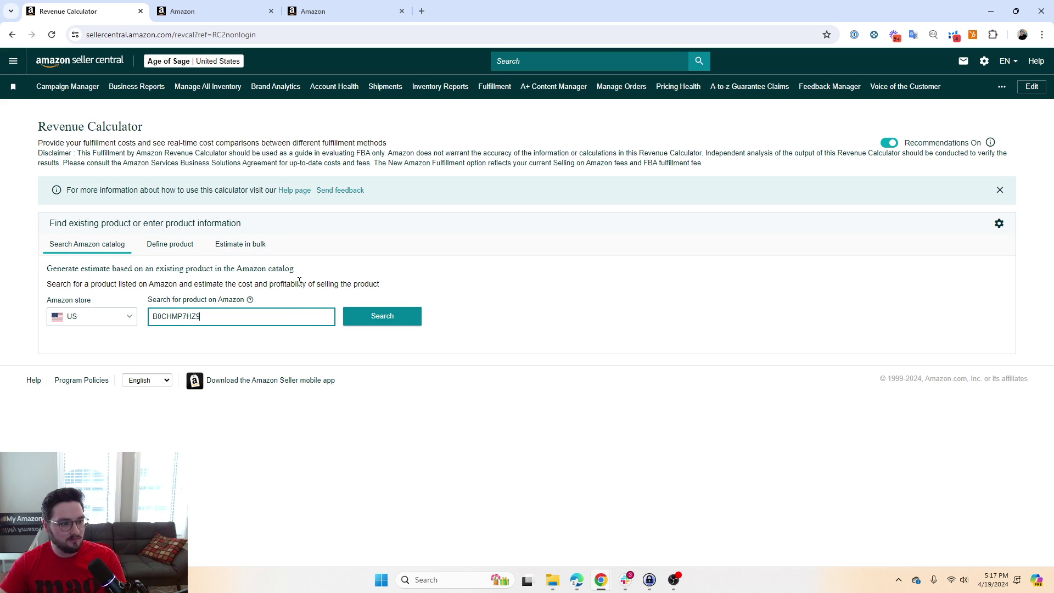
click(371, 317)
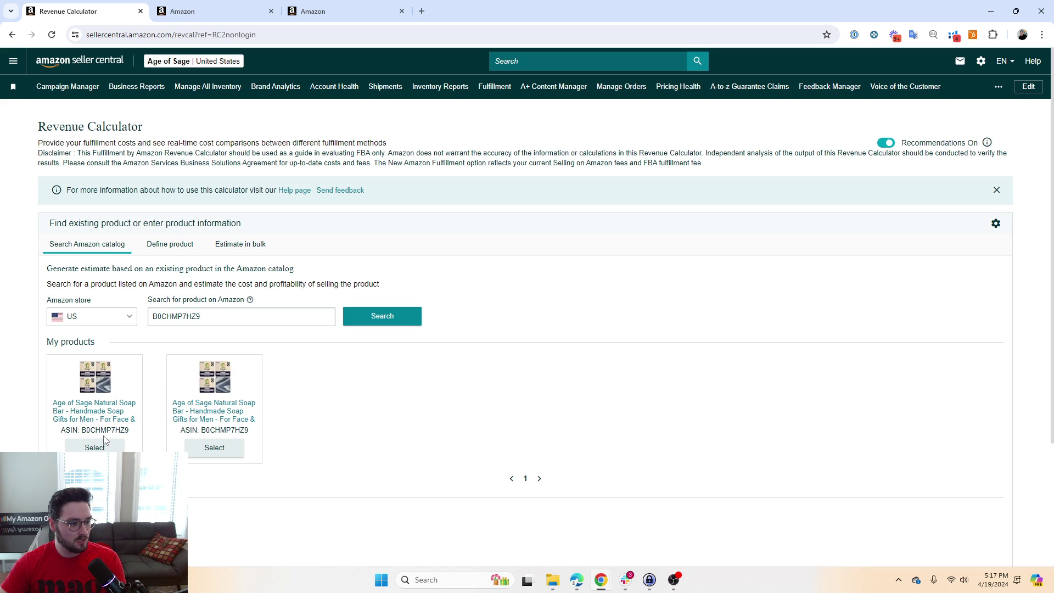
click(99, 442)
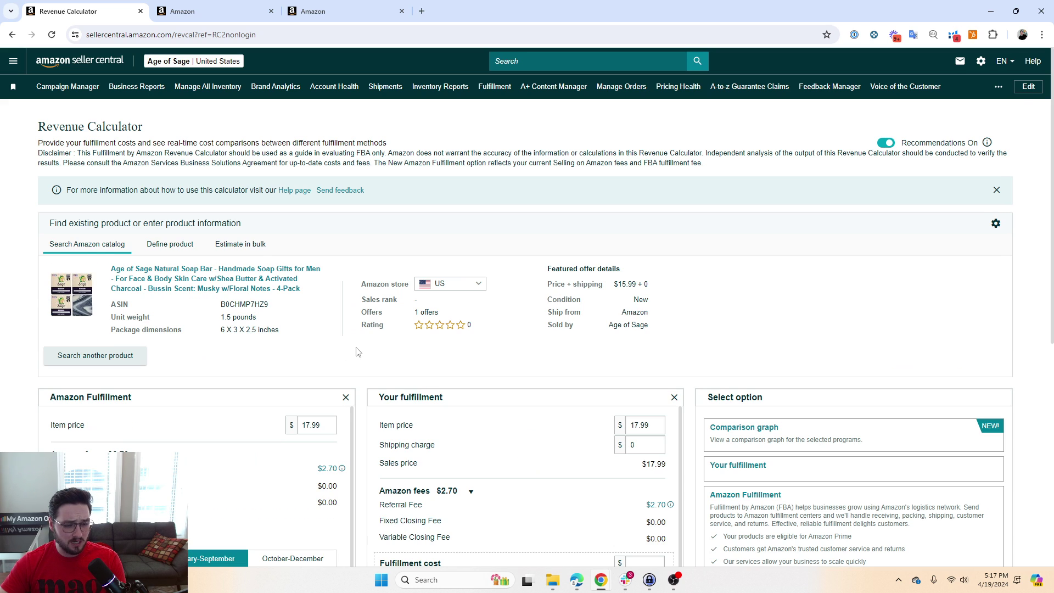
Add the comparison graph beside the Amazon Fulfillment and Your fulfillment estimates.
scroll(356, 352, down, 4)
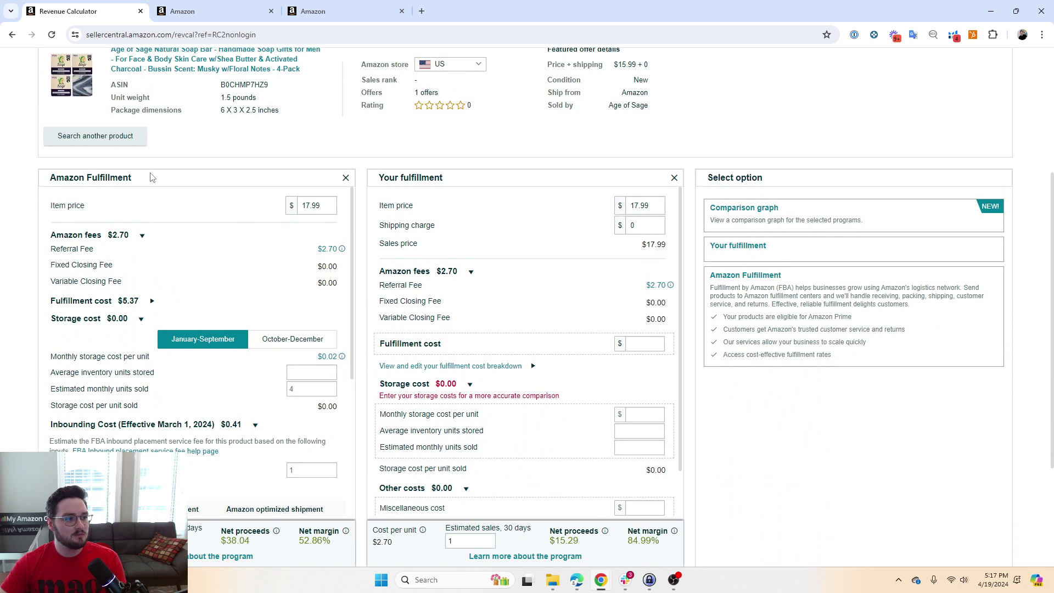
drag(152, 178, 64, 178)
drag(438, 179, 390, 179)
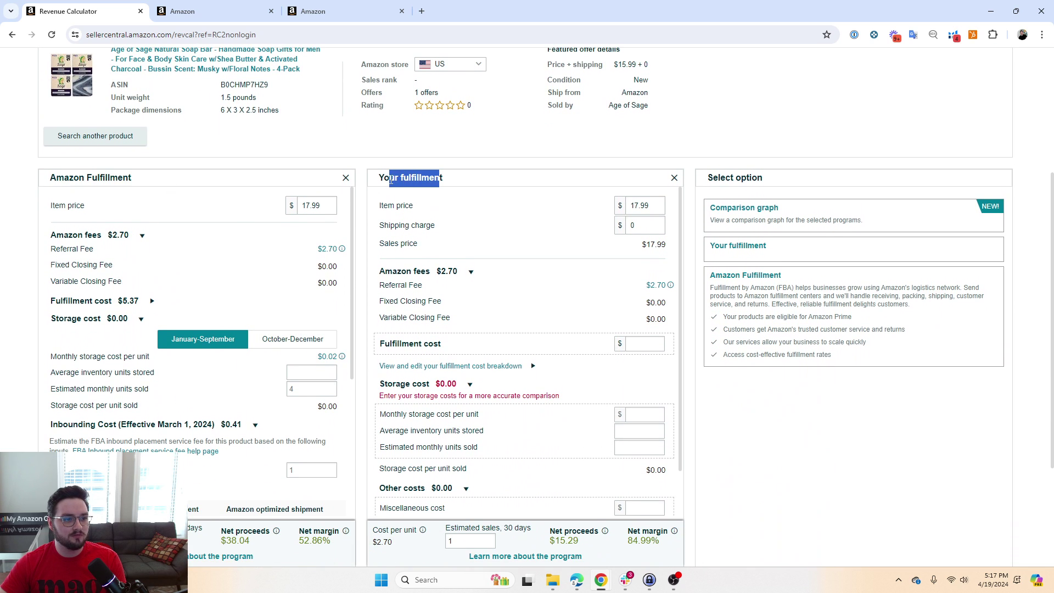
click(464, 183)
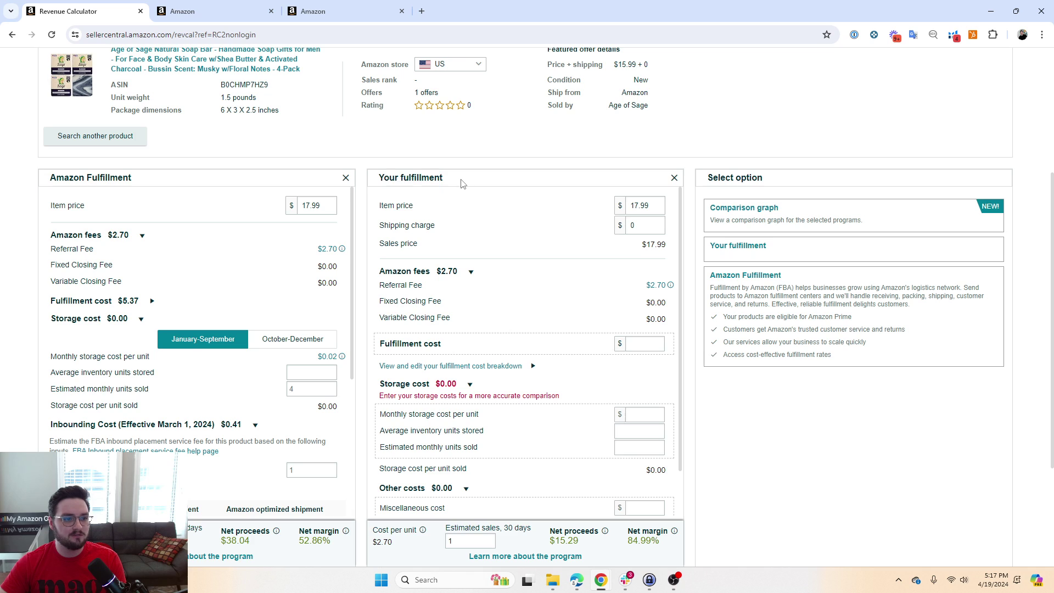
click(755, 217)
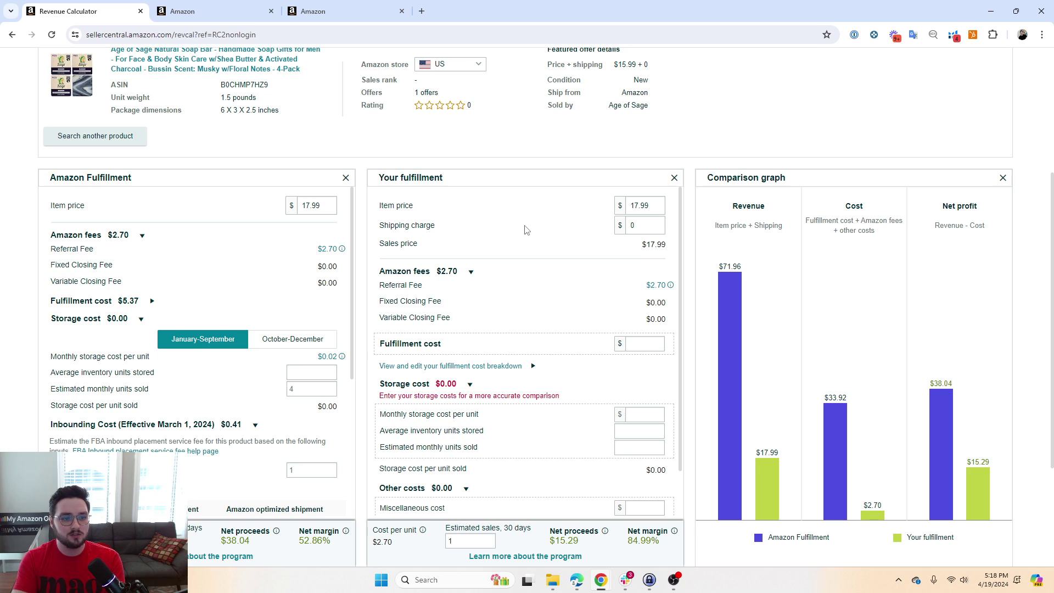
Review the Amazon fees of both programs and expand the Amazon Fulfillment cost breakdown with its service add-ons.
click(653, 225)
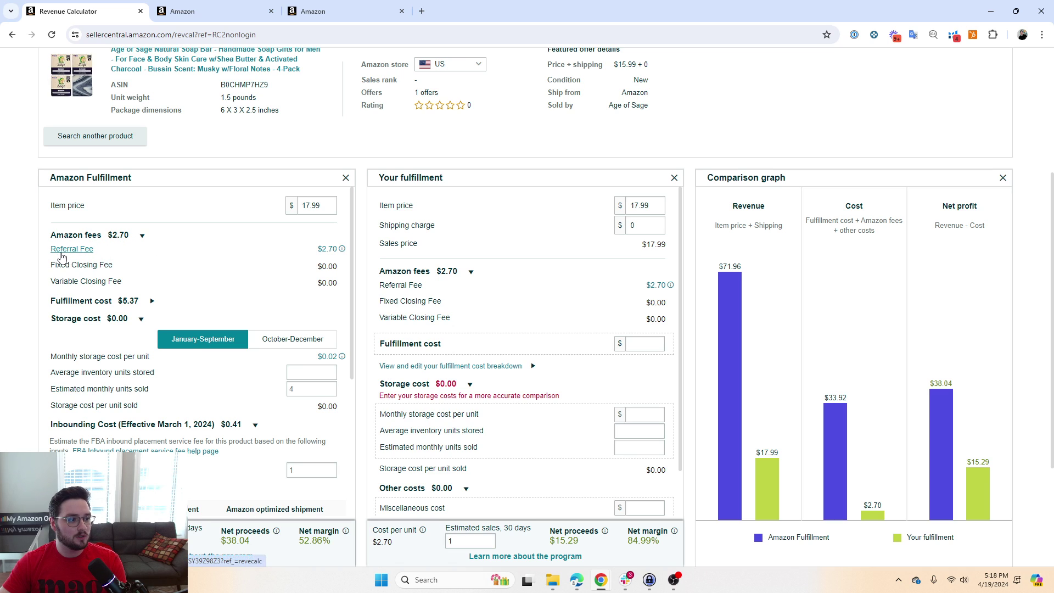
scroll(490, 292, down, 1)
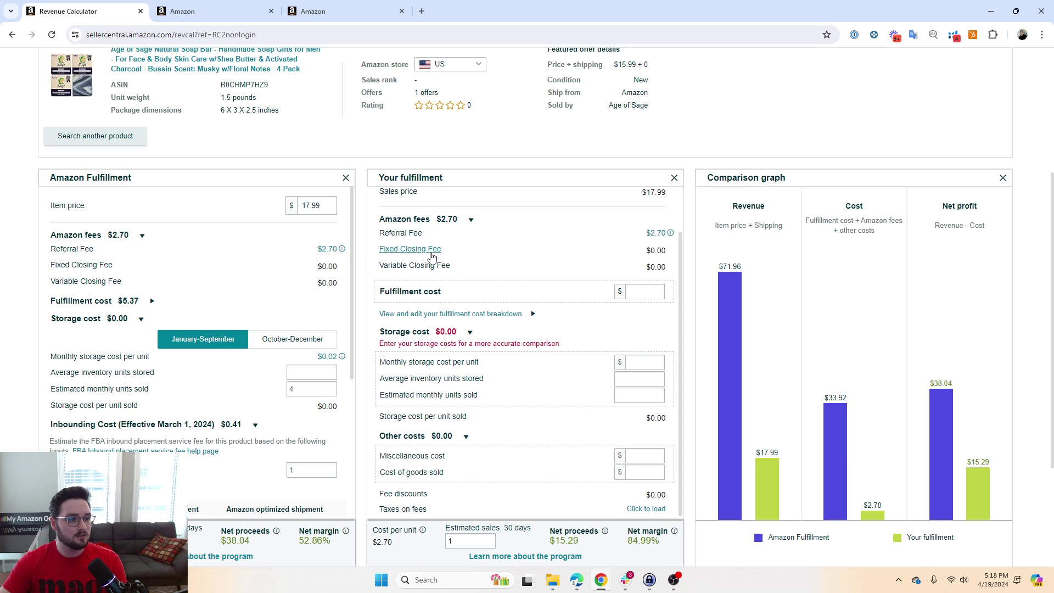
click(154, 303)
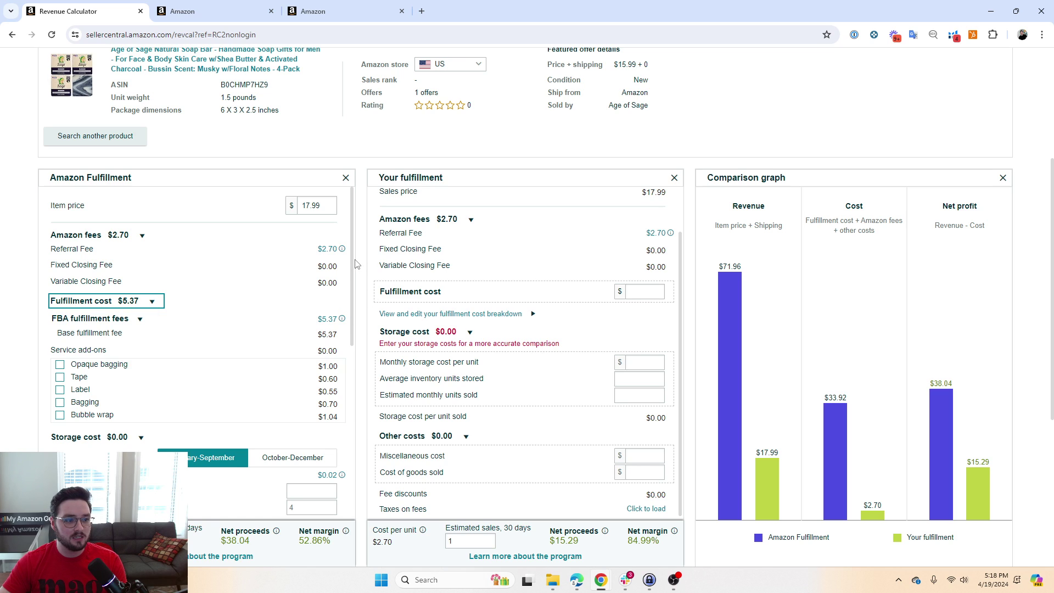
scroll(355, 262, down, 1)
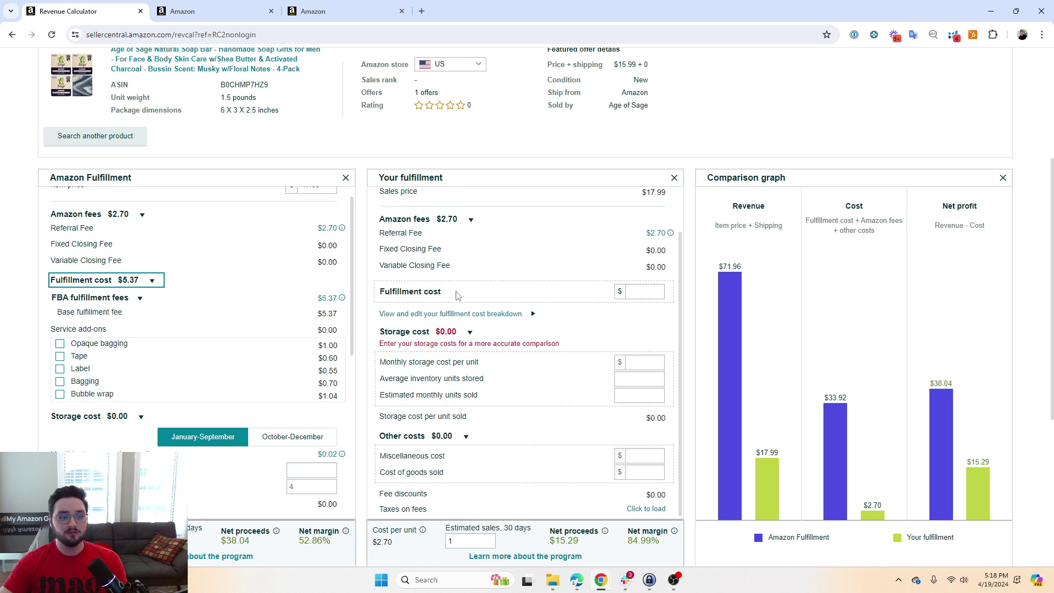
Expand the cost breakdown under Your fulfillment and set the total fulfillment cost to $10.
click(639, 295)
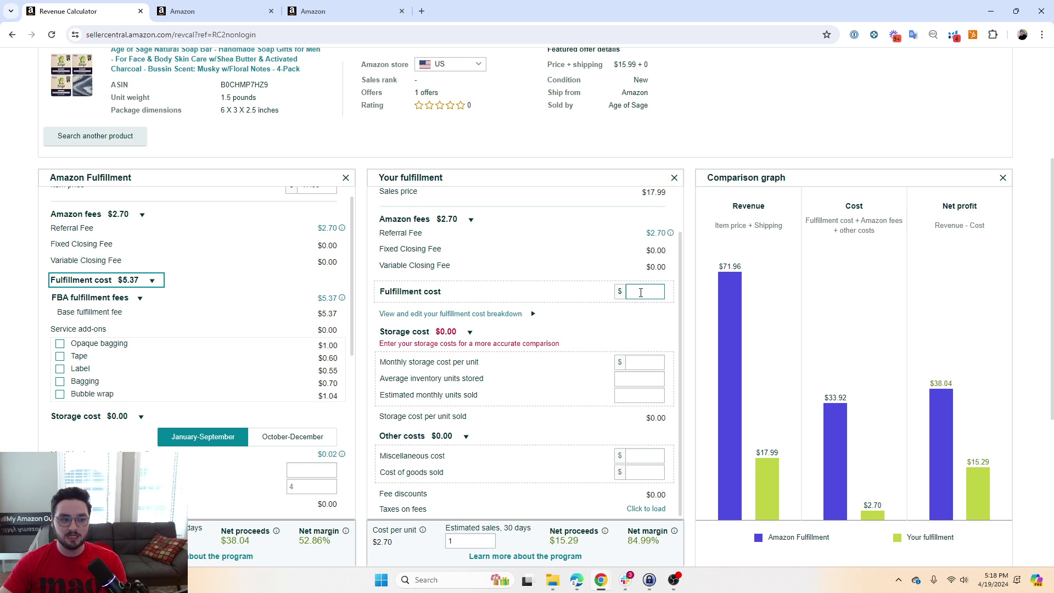
click(534, 316)
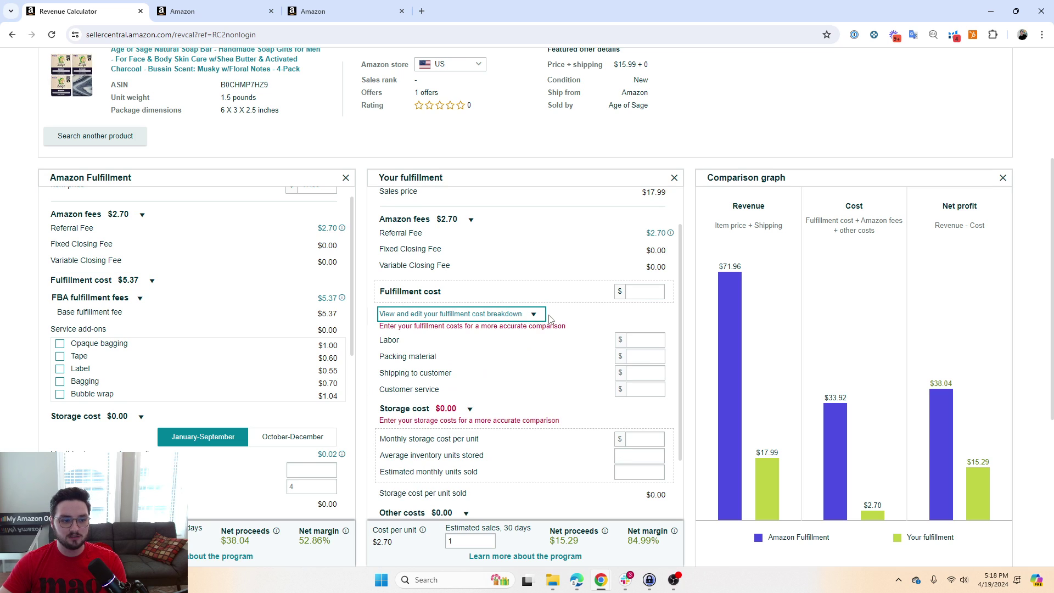
scroll(521, 361, down, 1)
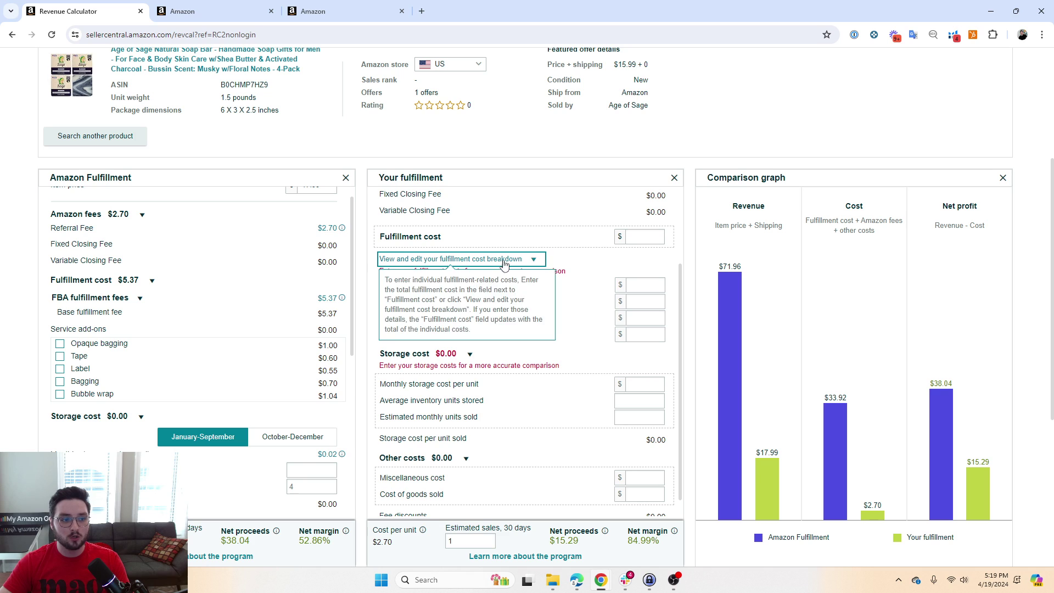
click(652, 240)
click(651, 236)
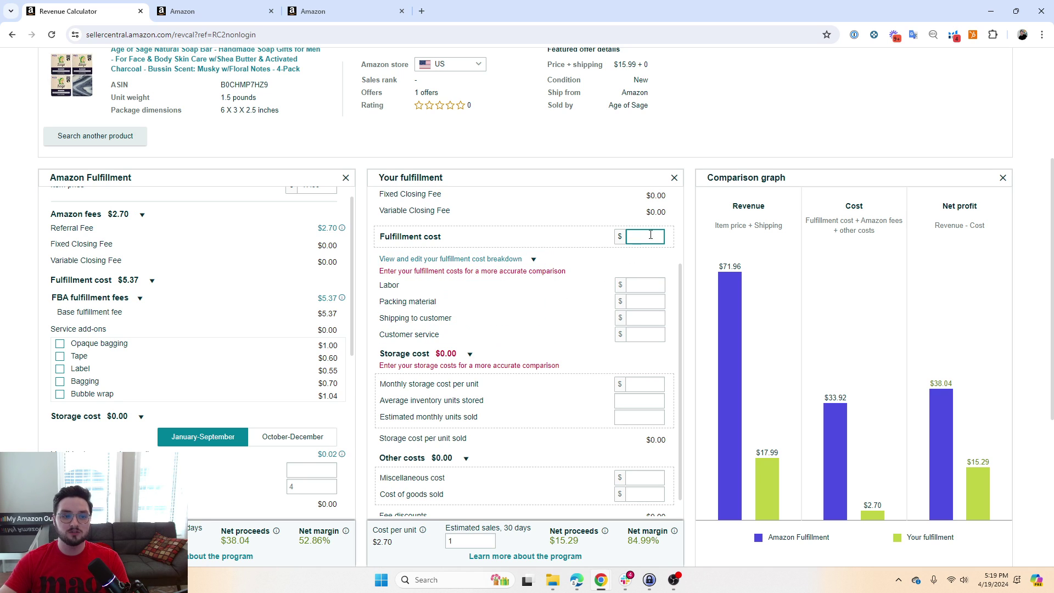
text(10)
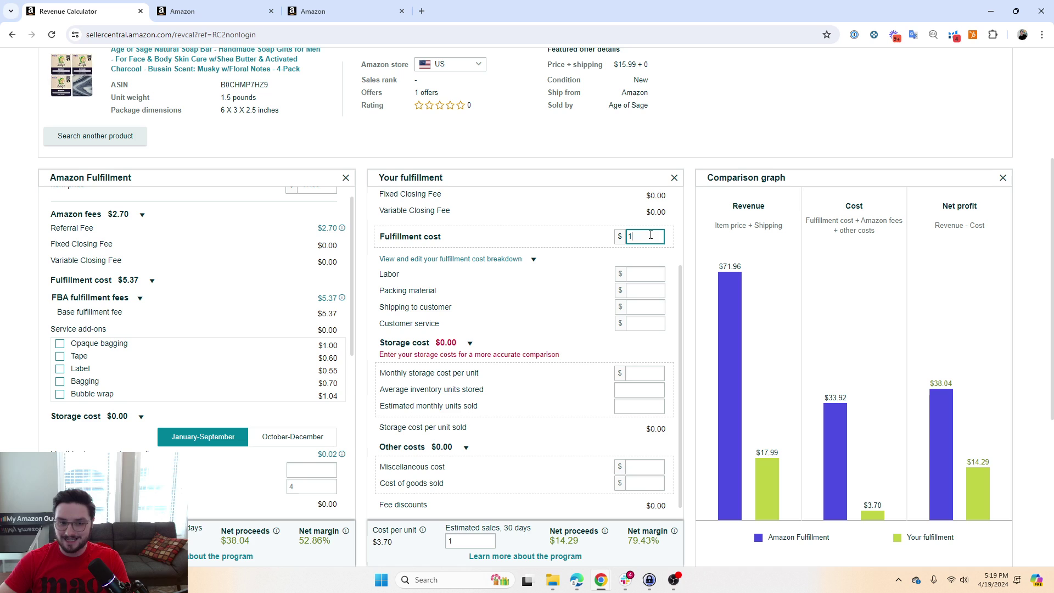
click(611, 254)
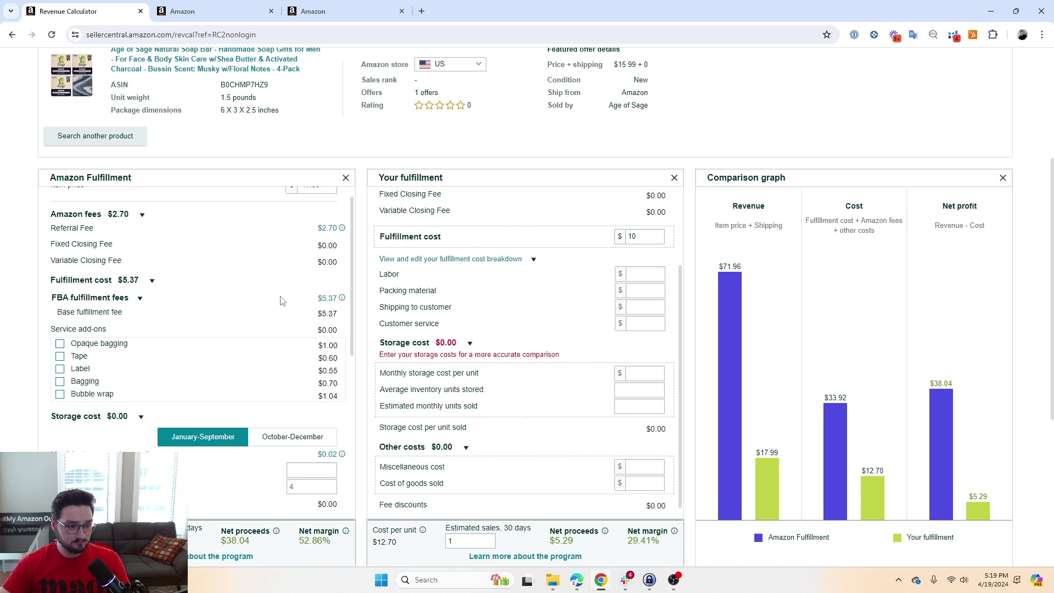
Review the Amazon storage cost section and set the monthly storage cost per unit under Your fulfillment to $0.02.
scroll(270, 326, down, 2)
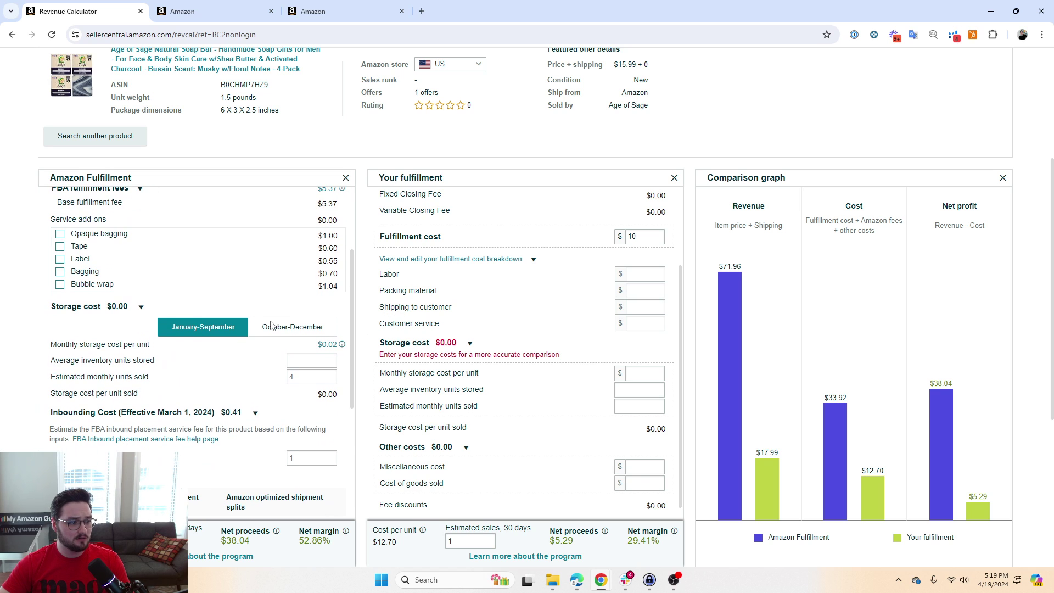
scroll(156, 315, down, 1)
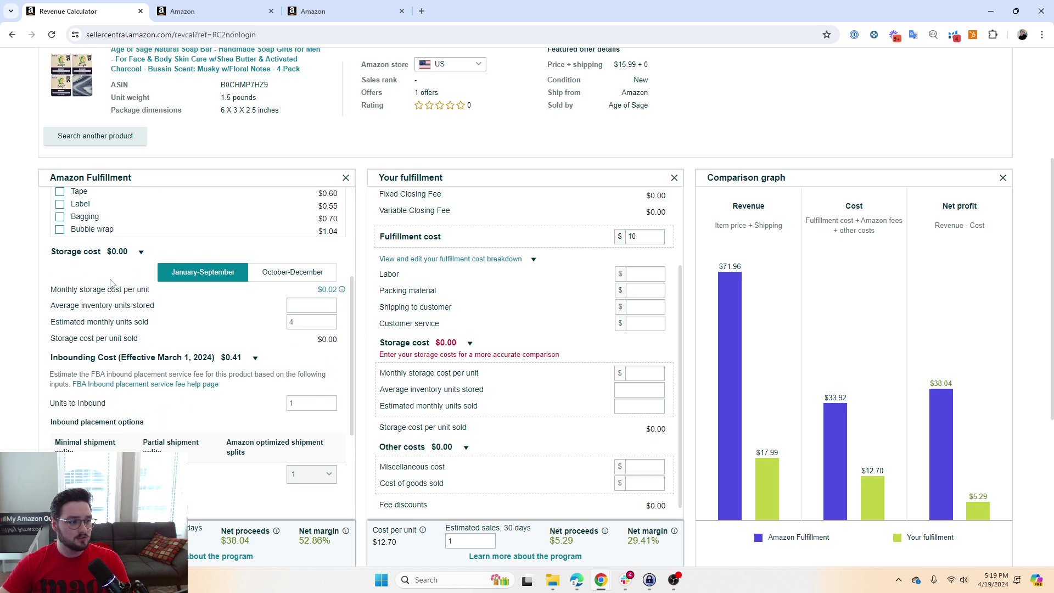
mouse_move(105, 291)
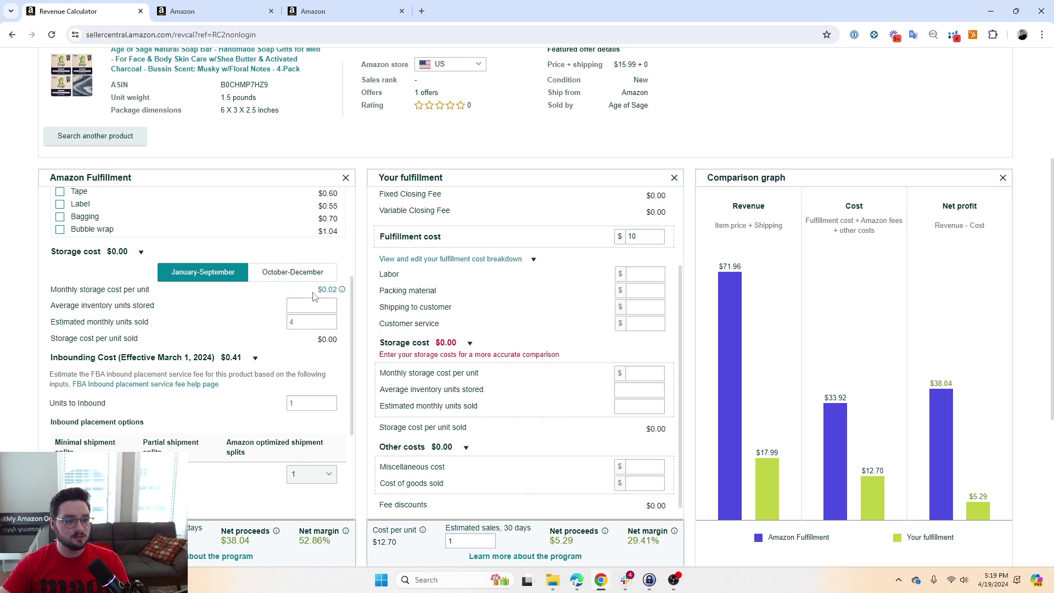
scroll(486, 293, down, 2)
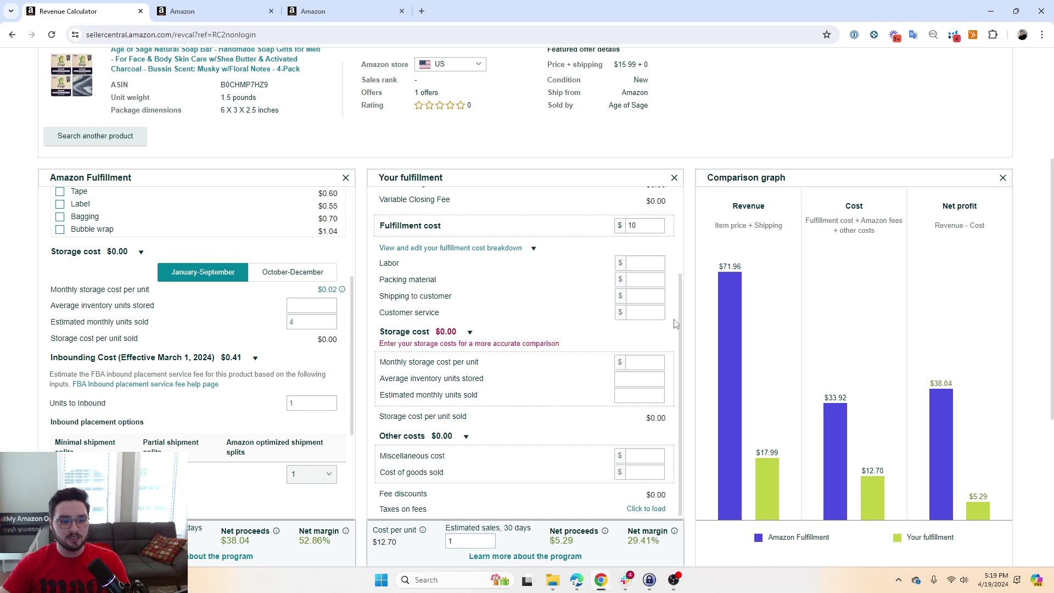
click(646, 307)
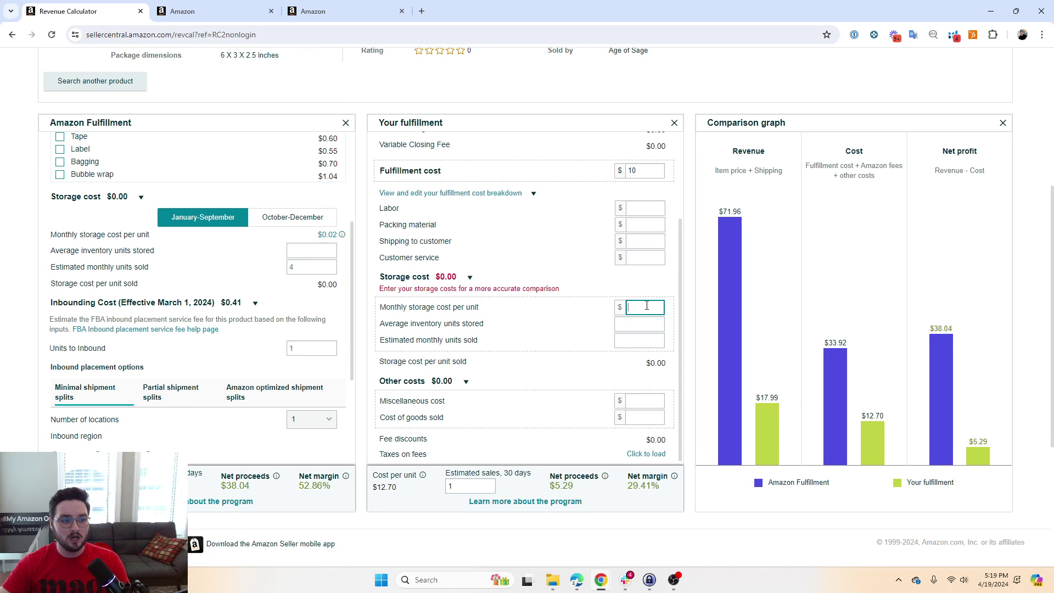
text(0.02)
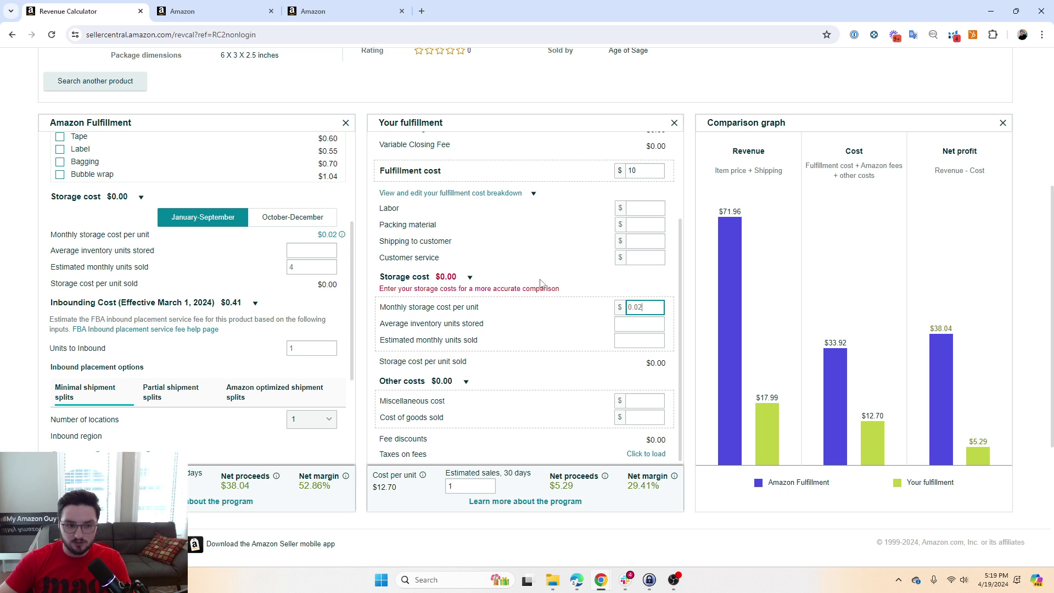
click(541, 283)
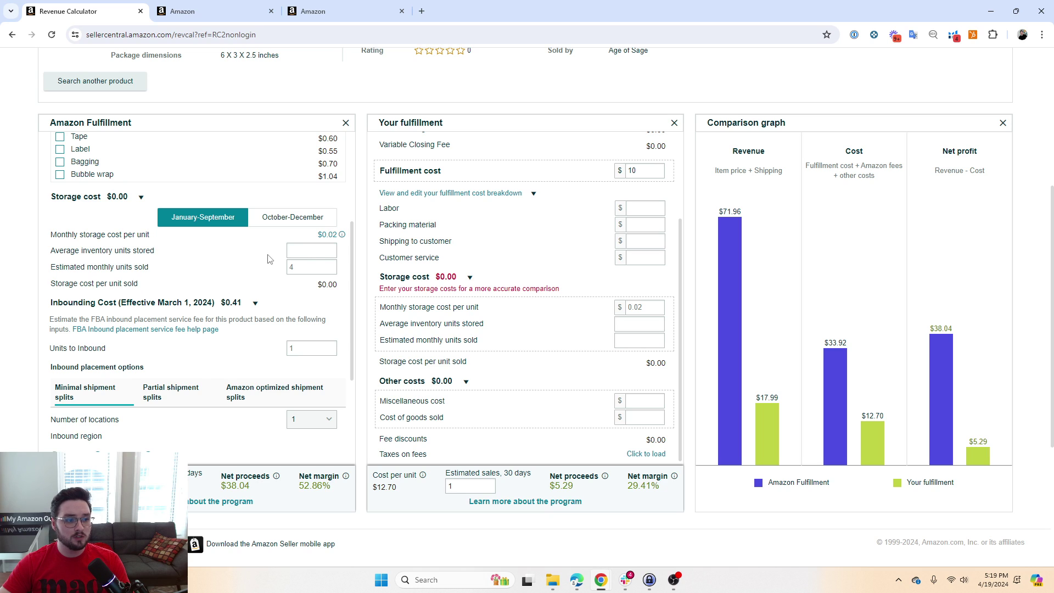
Set the average inventory units stored to 1,000 for both Amazon Fulfillment and Your fulfillment.
click(309, 250)
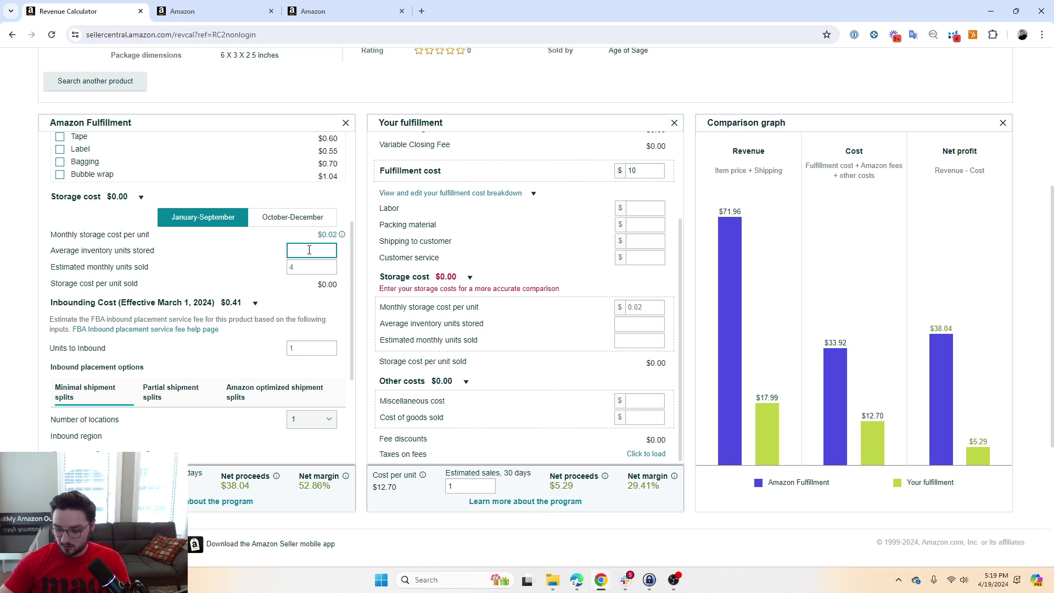
text(1,000)
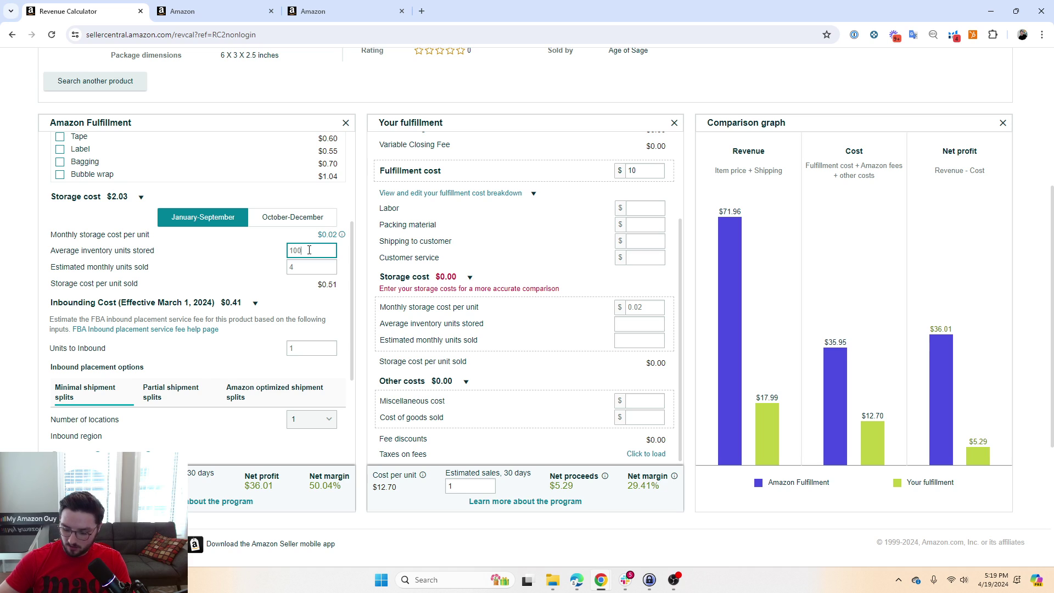
click(636, 325)
text(1000)
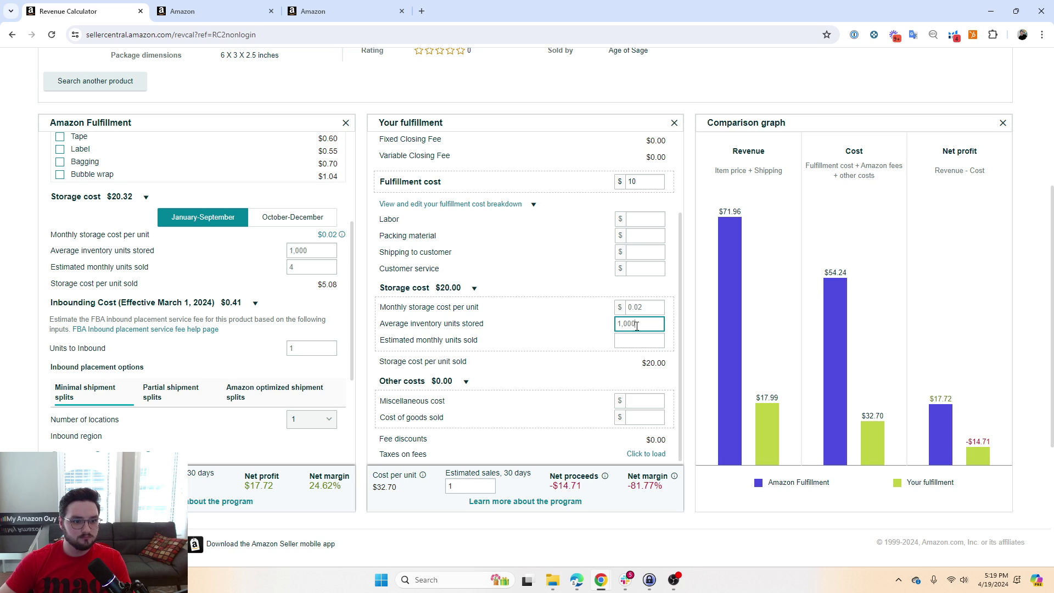
click(573, 276)
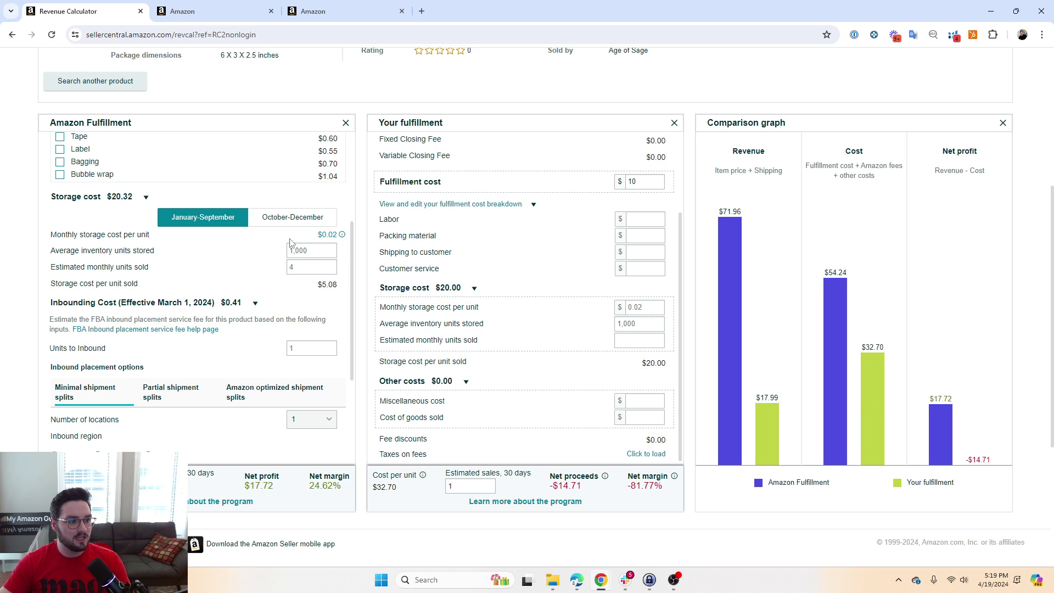
Set the estimated monthly units sold in the Amazon Fulfillment storage cost to 250.
click(304, 266)
key(BackSpace)
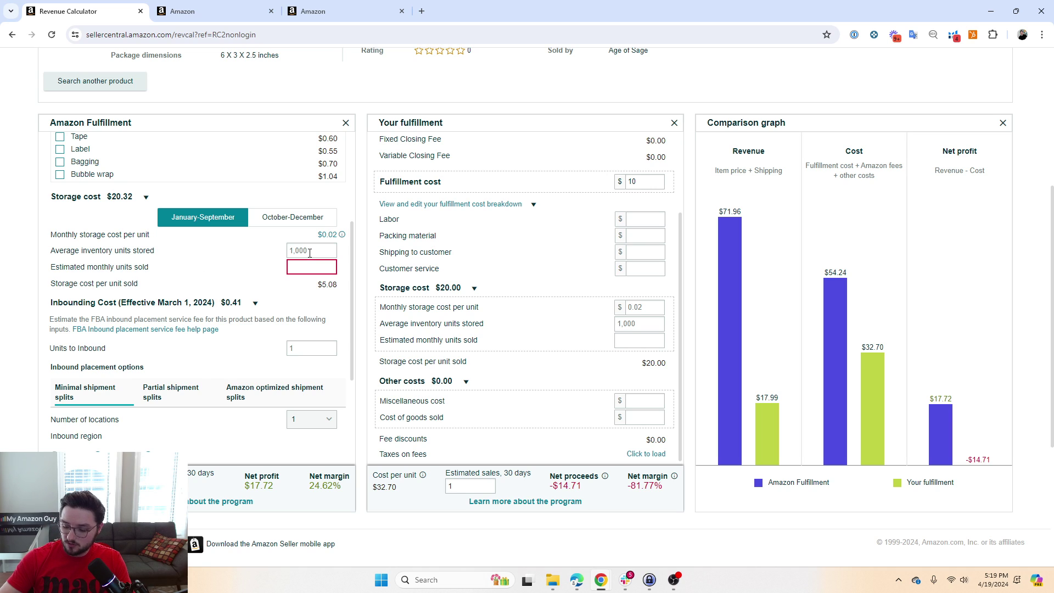
text(100)
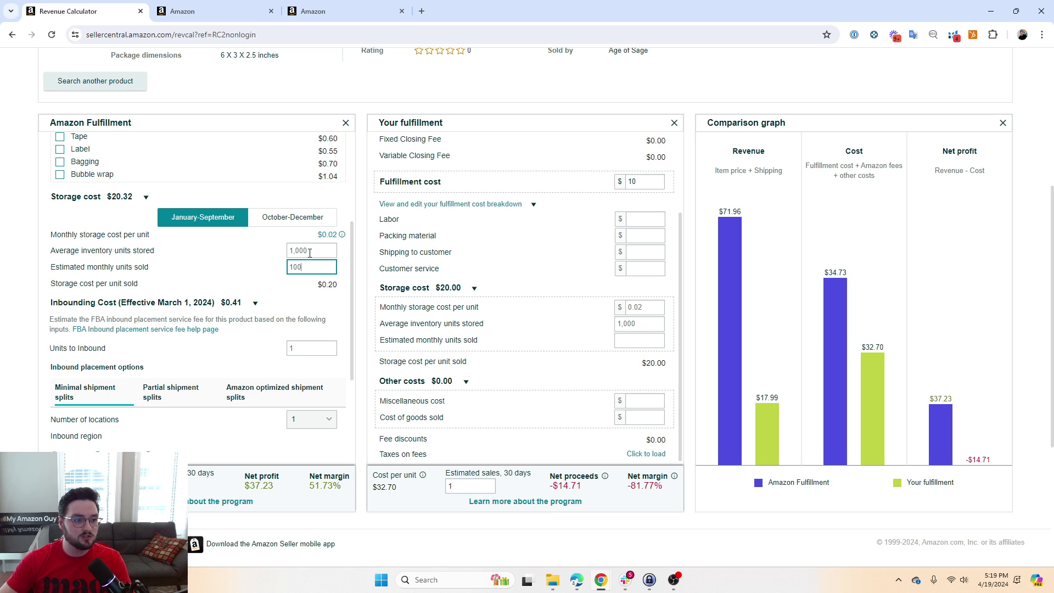
key(BackSpace)
key(BackSpace)
key(BackSpace)
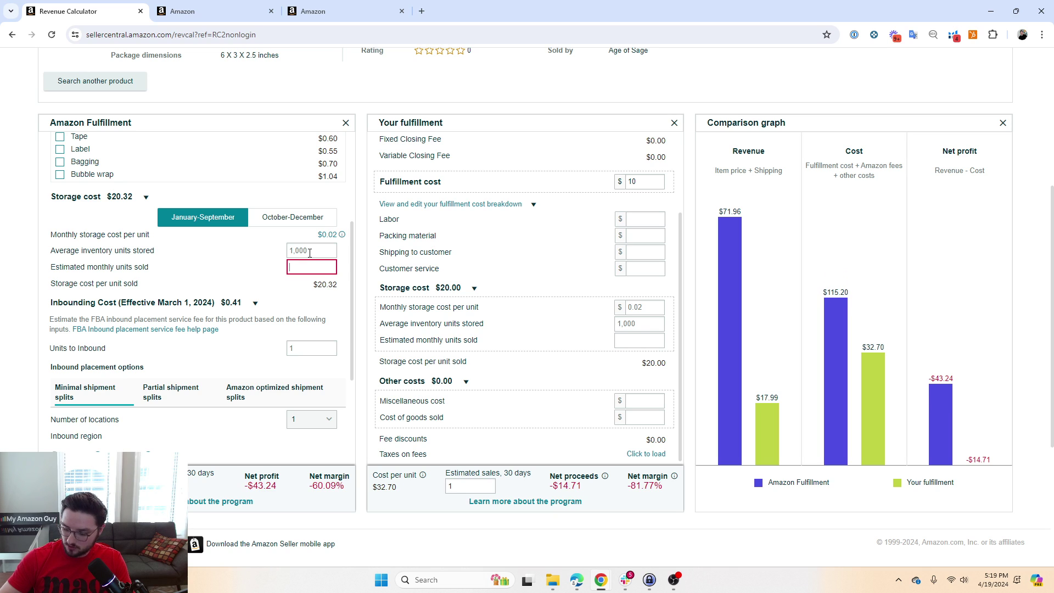
text(250)
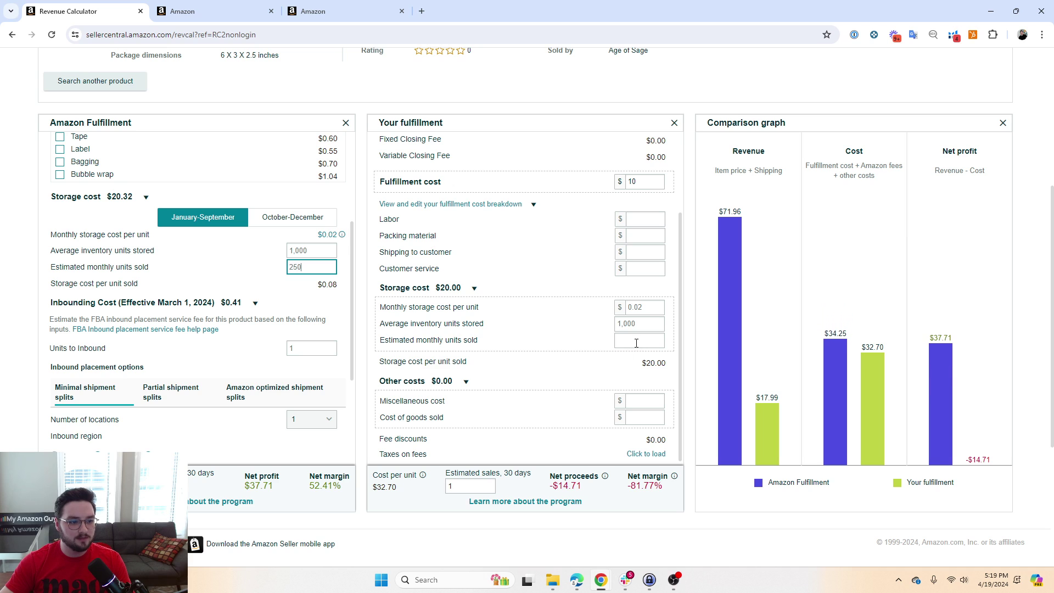
Set the estimated monthly units sold in the Your fulfillment storage cost to 250.
click(637, 341)
text(250)
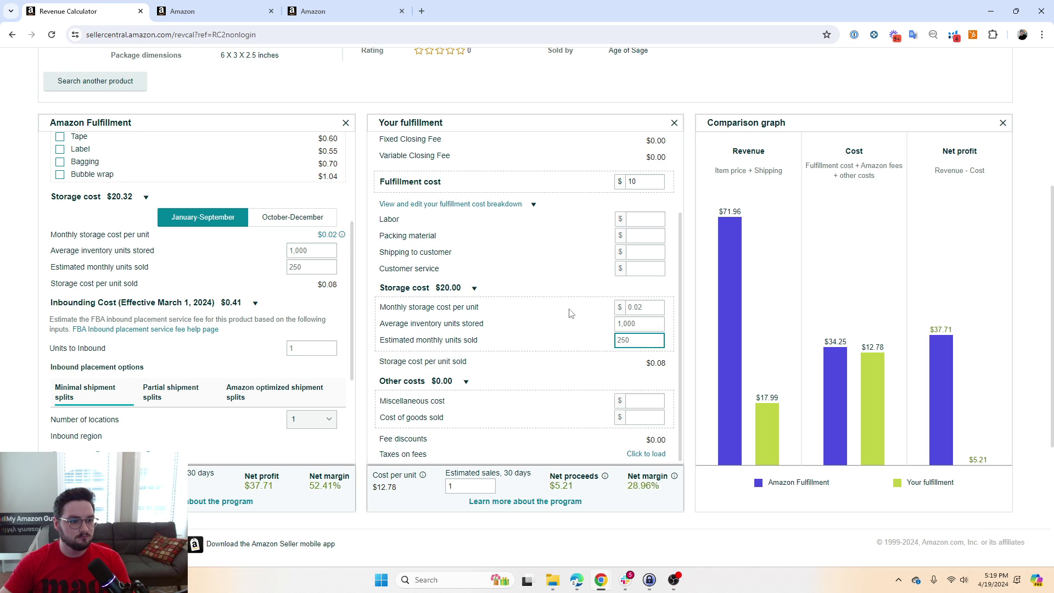
Set the units to inbound in the Amazon Fulfillment inbounding cost to 250.
scroll(239, 321, down, 2)
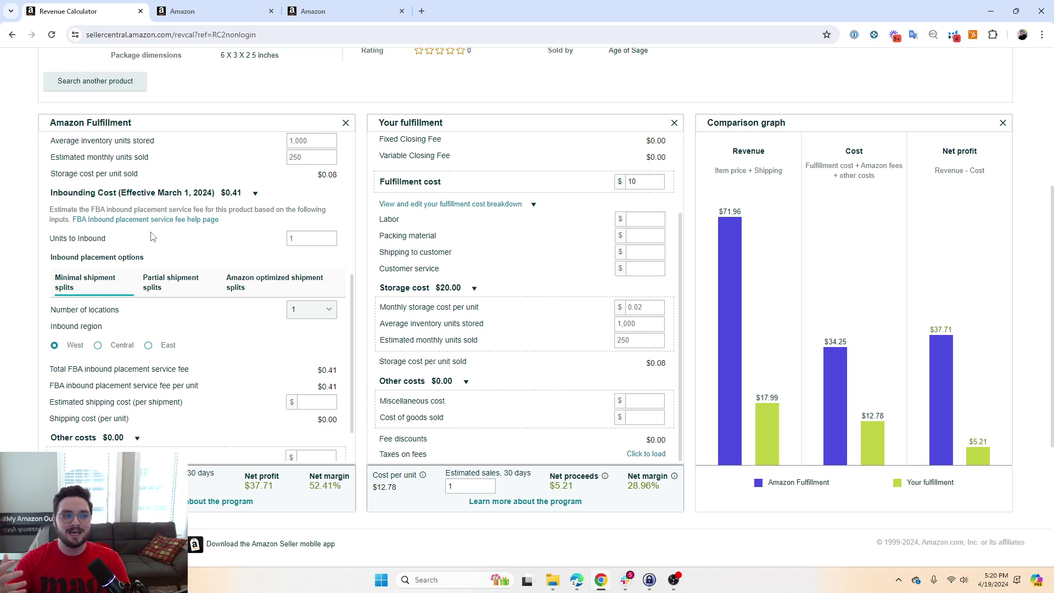
mouse_move(132, 161)
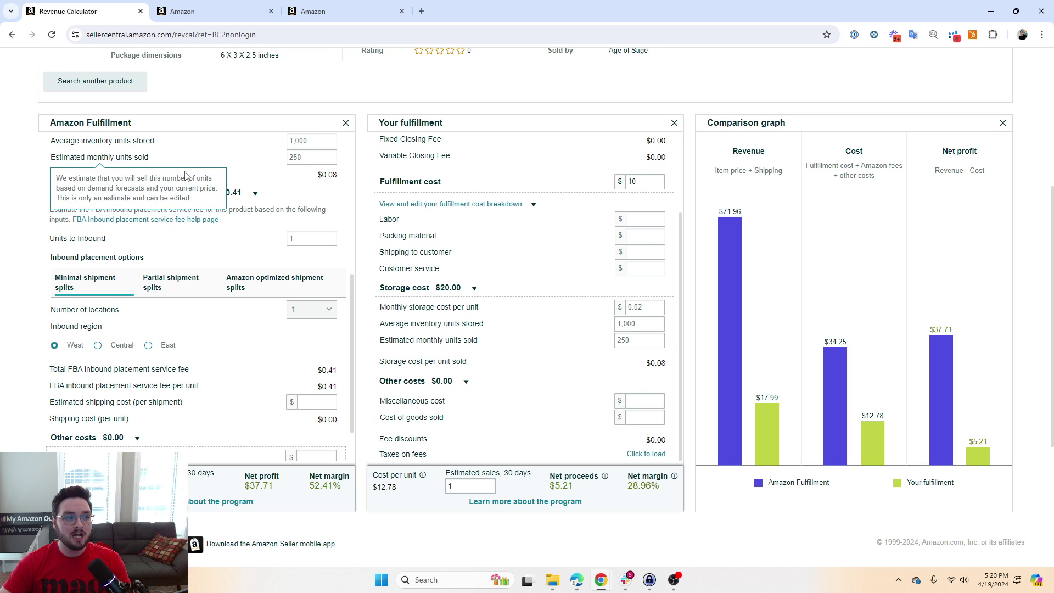
click(296, 236)
key(BackSpace)
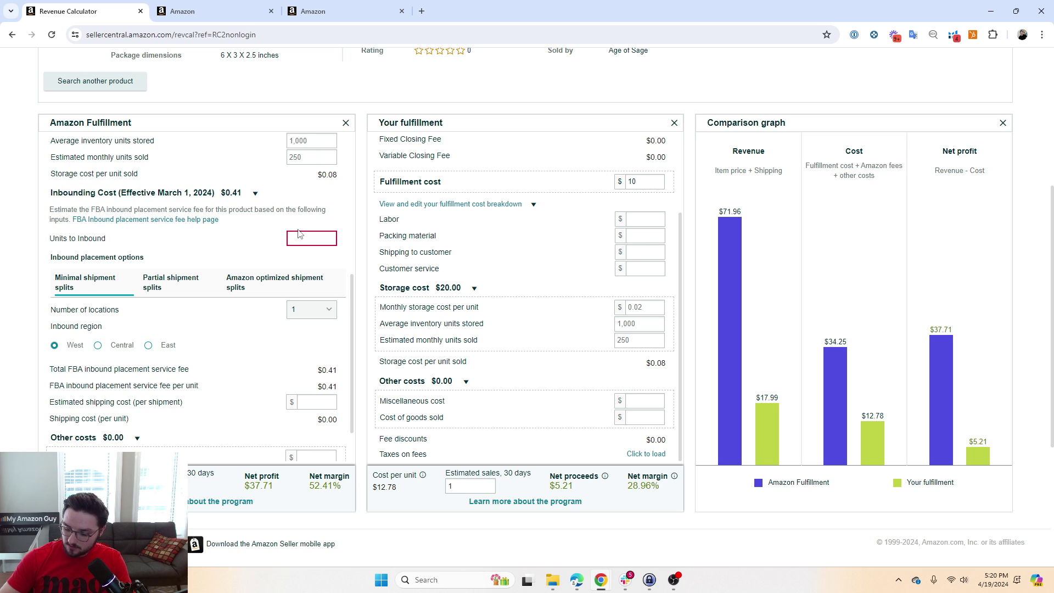
text(1)
key(BackSpace)
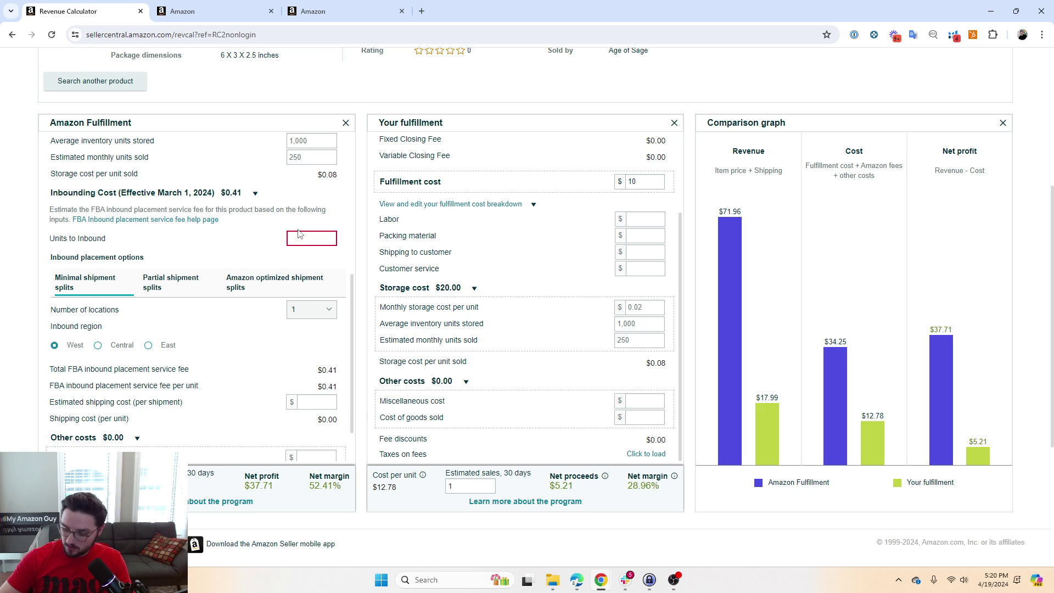
text(250)
click(260, 241)
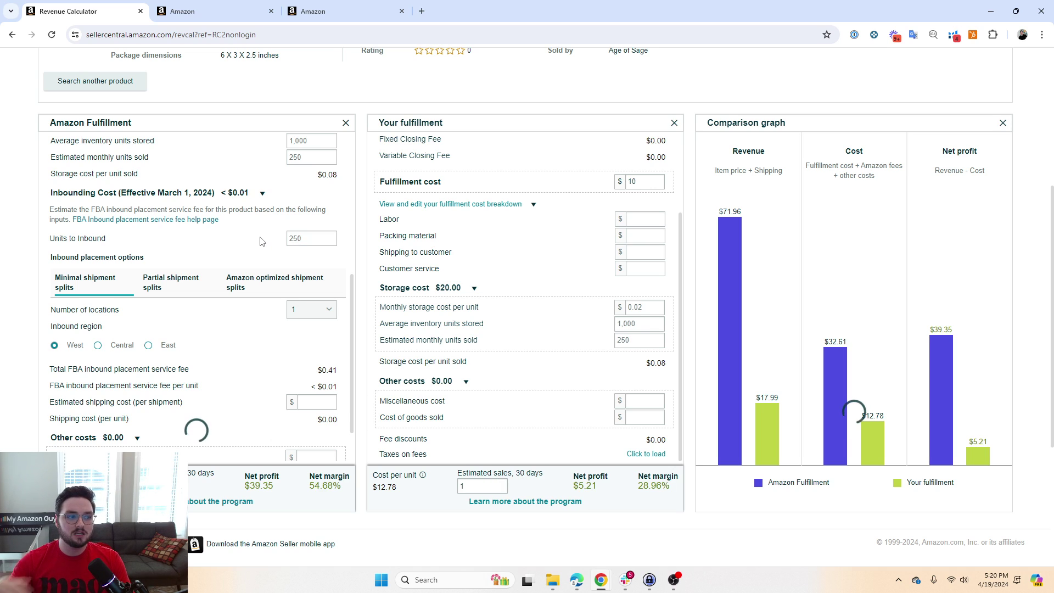
Review the total FBA inbound placement service fee and set the estimated shipping cost per shipment under Amazon Fulfillment to $20.
scroll(260, 241, down, 1)
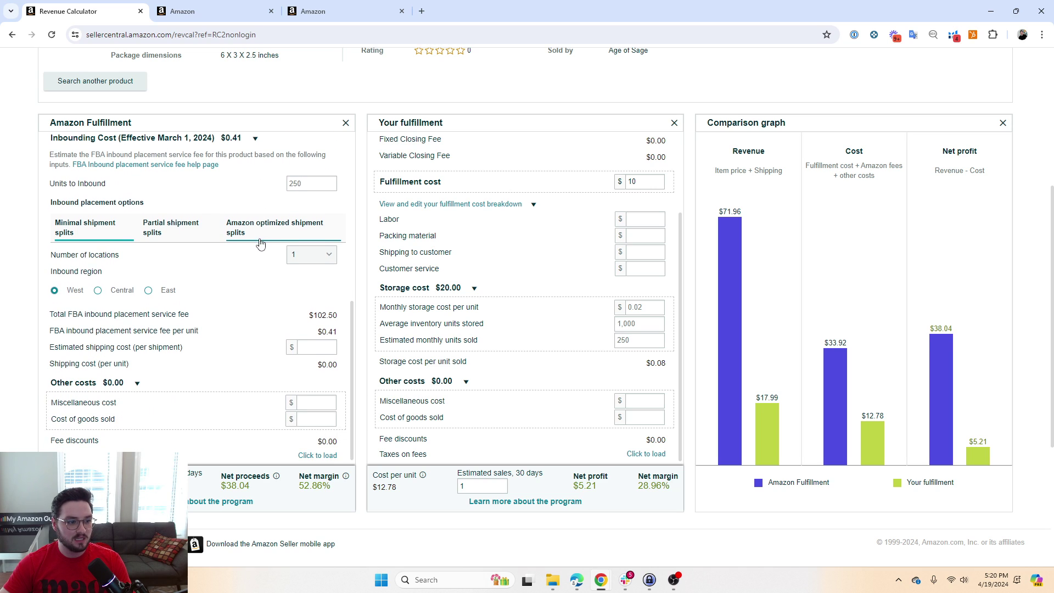
scroll(237, 207, up, 1)
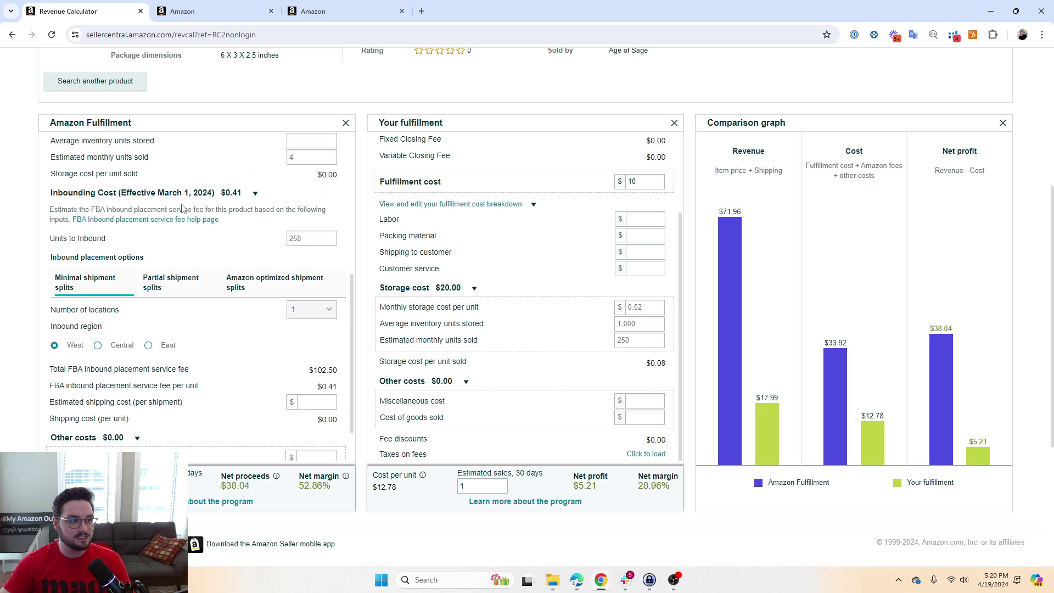
scroll(238, 297, down, 1)
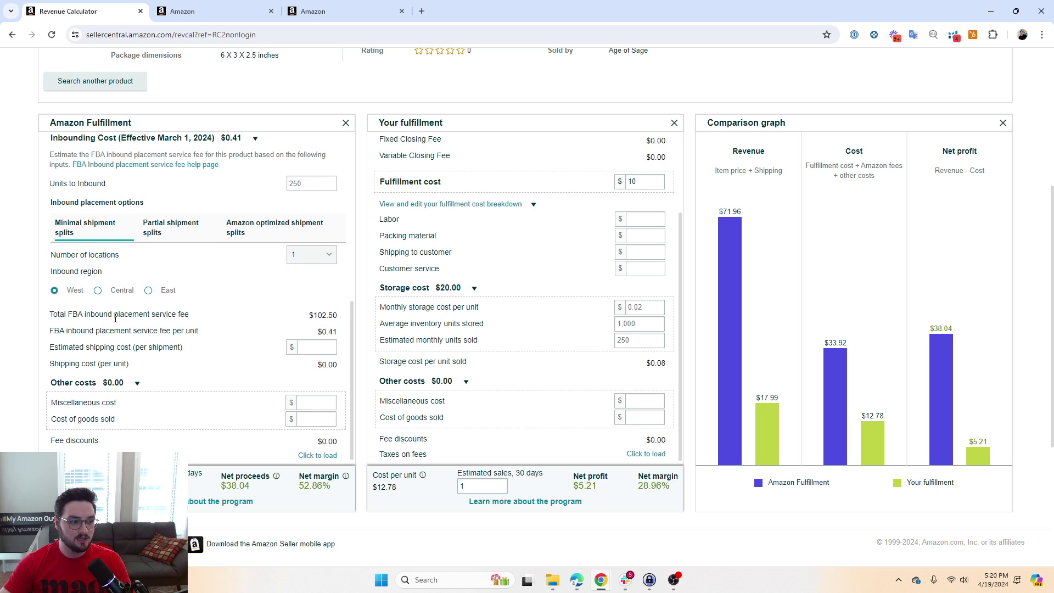
drag(310, 316, 344, 320)
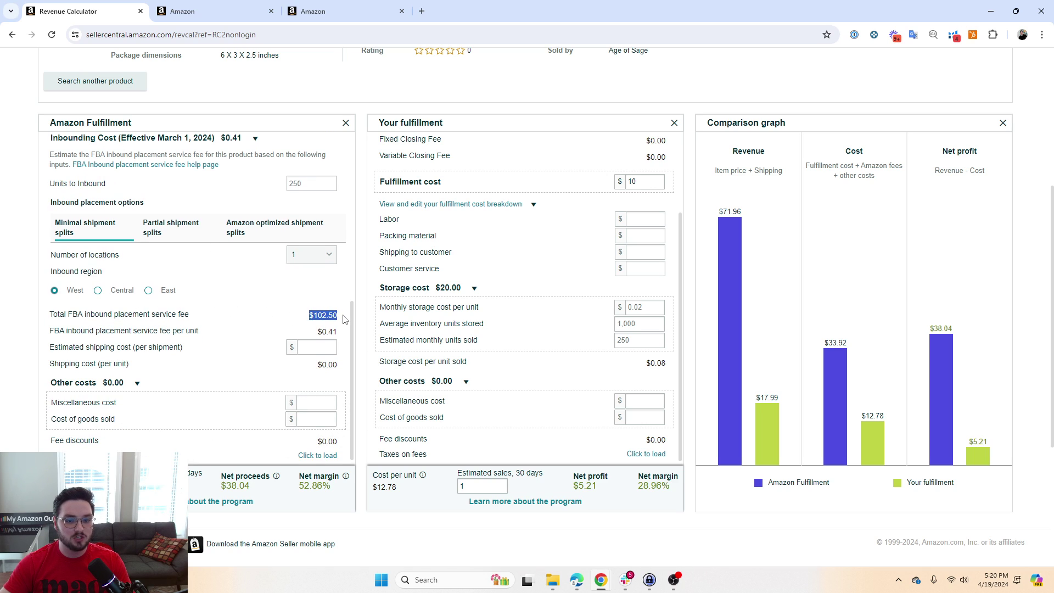
click(257, 298)
scroll(477, 327, down, 1)
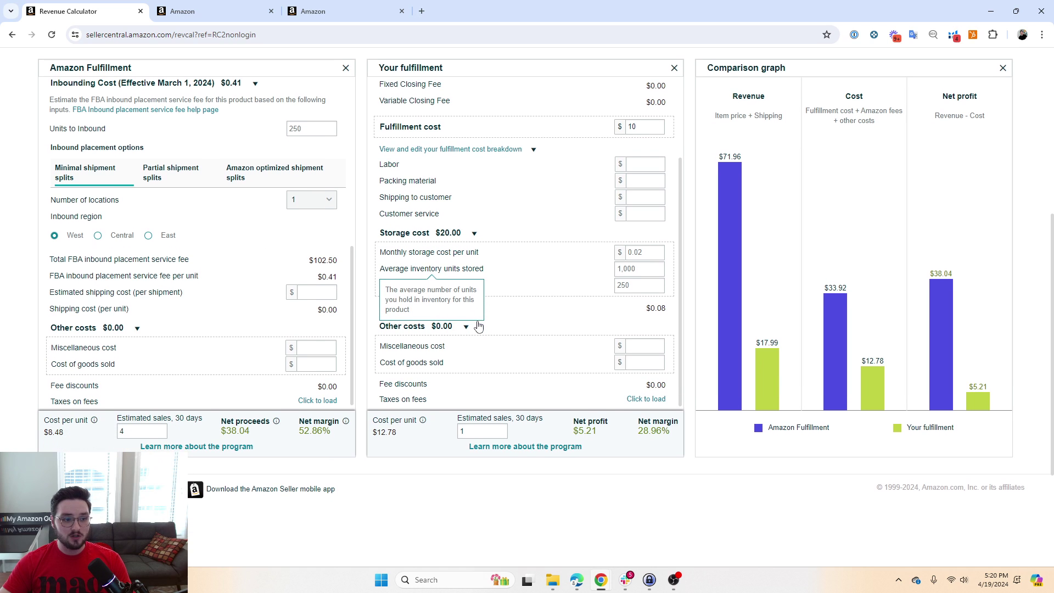
mouse_move(440, 240)
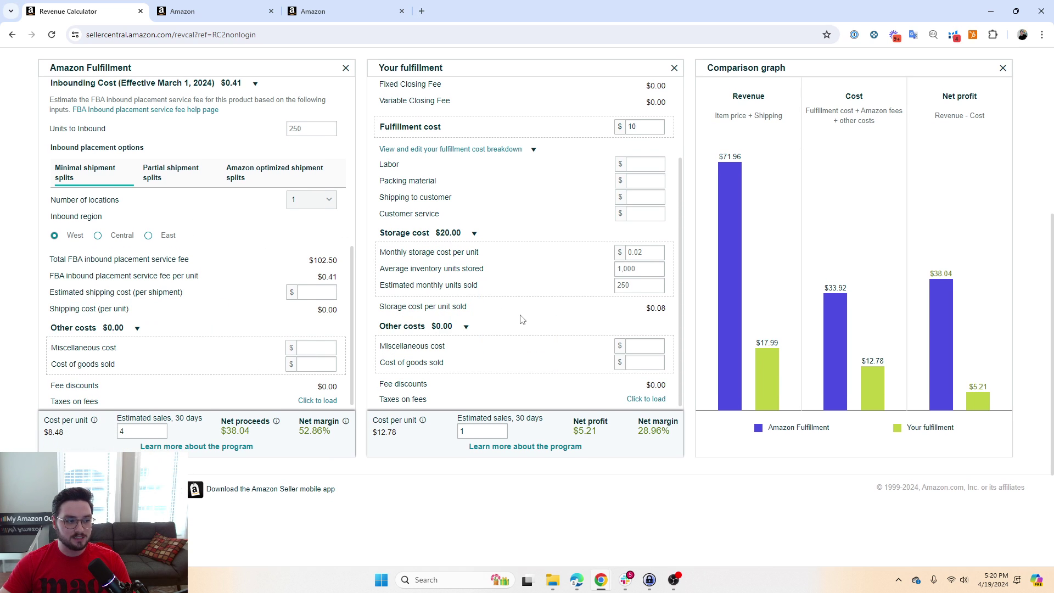
mouse_move(77, 299)
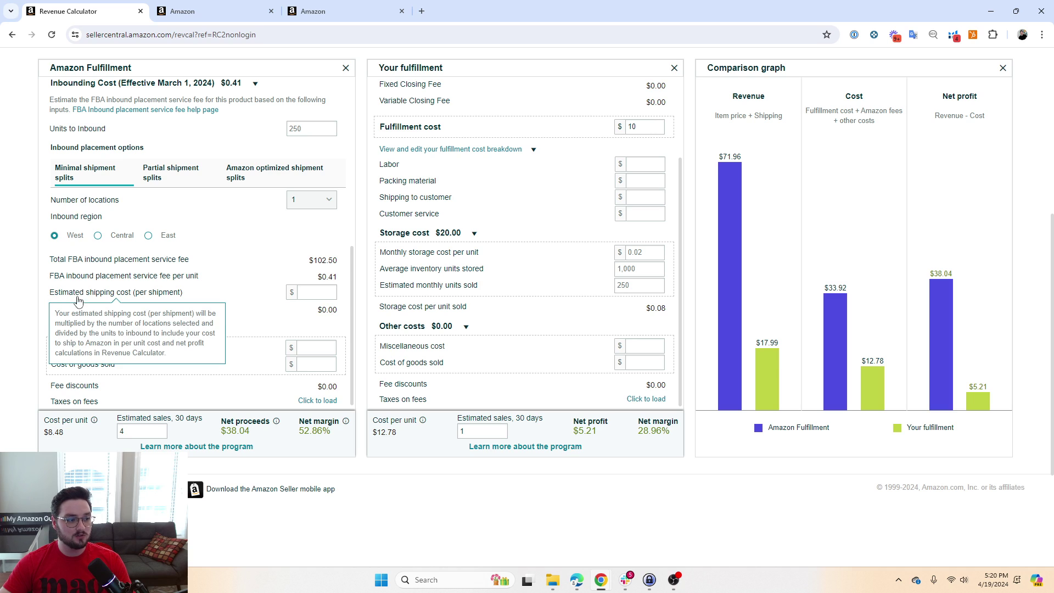
click(306, 293)
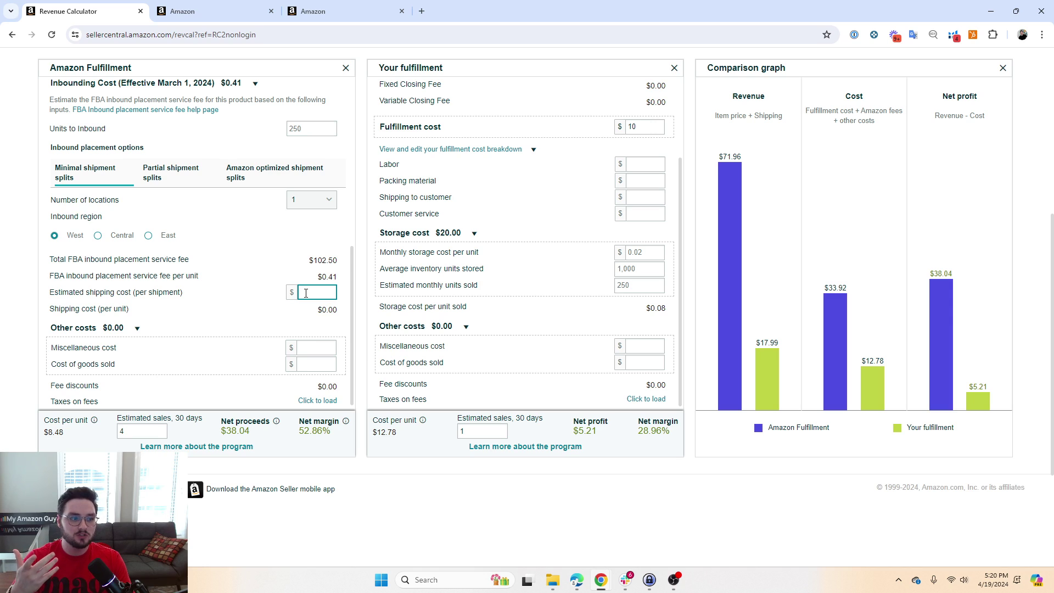
text(0)
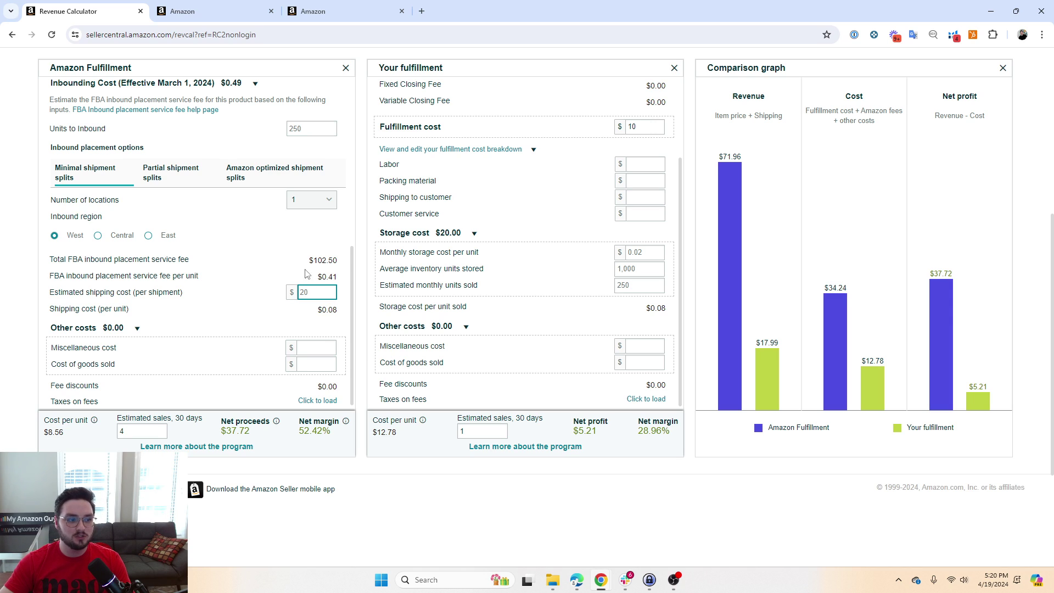
click(301, 247)
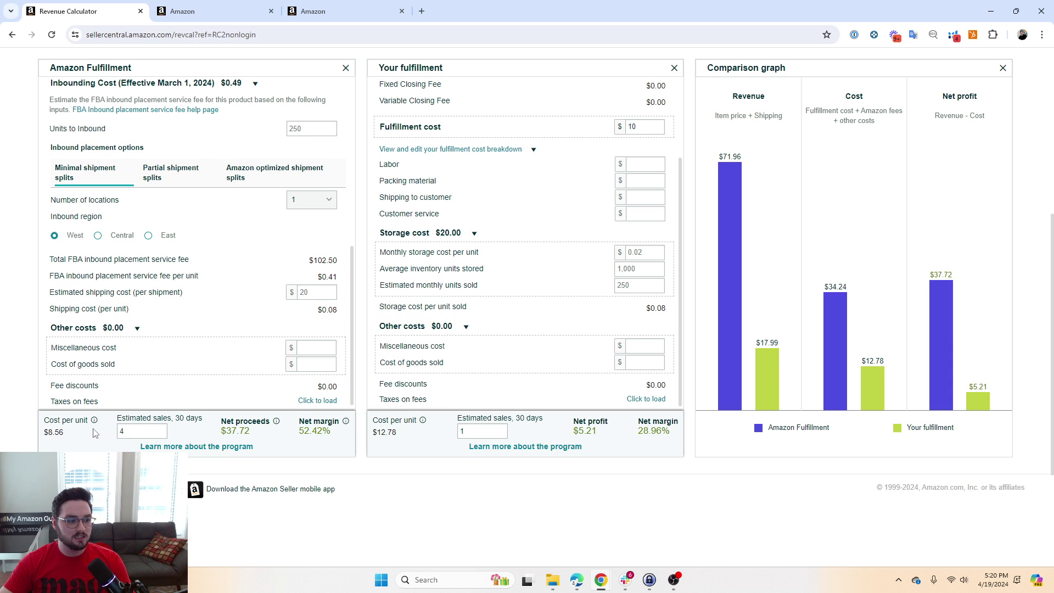
Set the estimated 30-day sales to 250 for both Amazon Fulfillment and Your fulfillment.
click(149, 429)
key(BackSpace)
text(0)
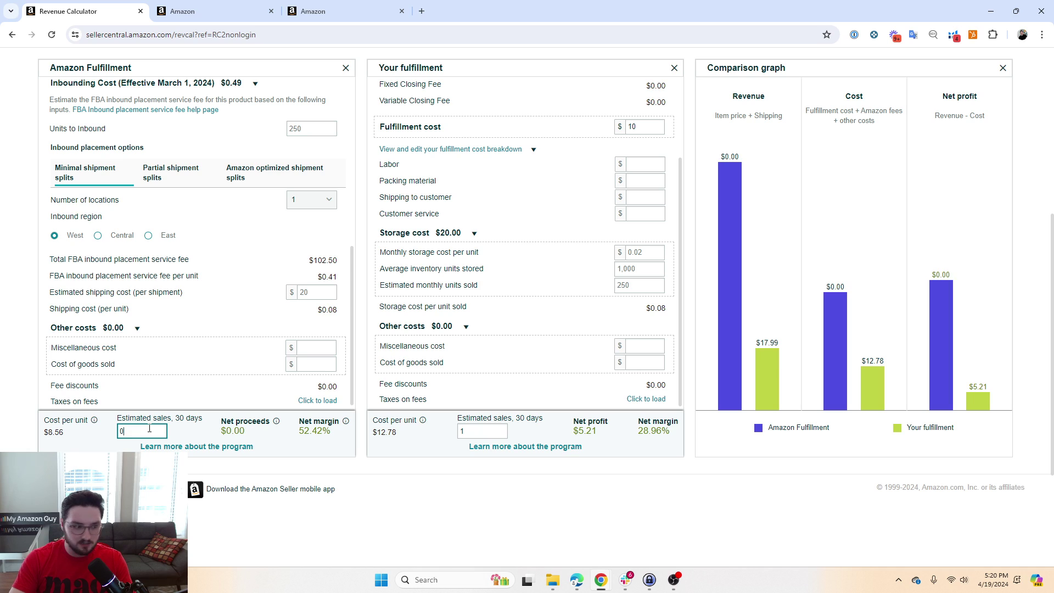
key(BackSpace)
text(250)
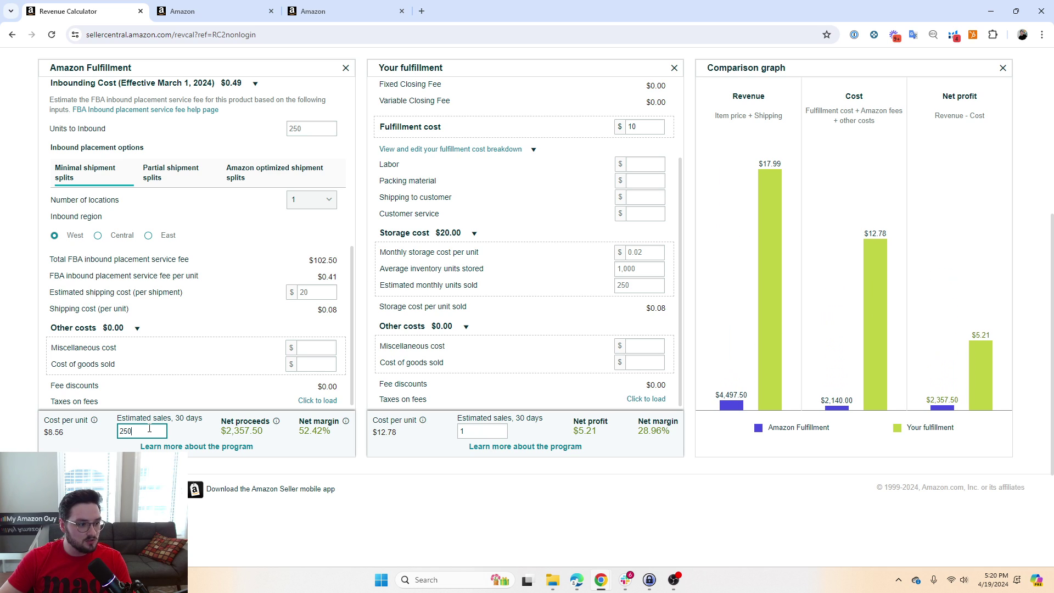
double_click(473, 433)
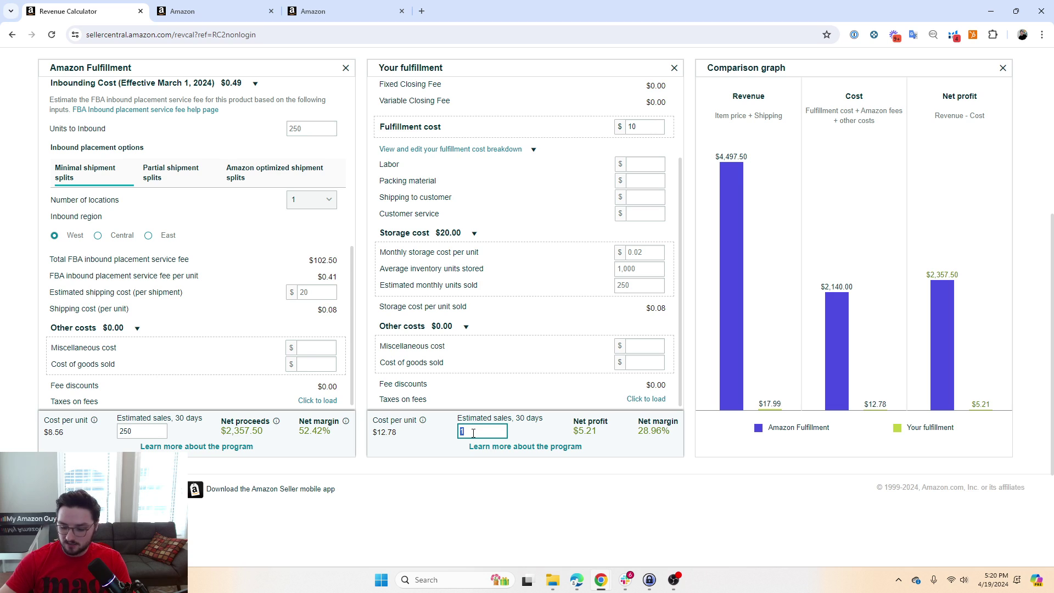
text(250)
click(446, 438)
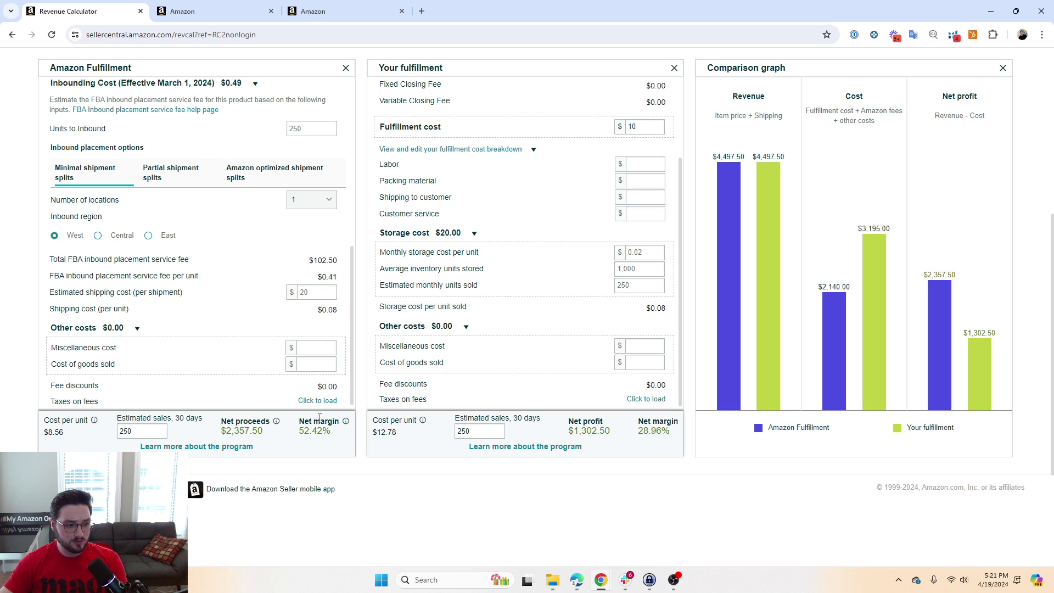
Compare the net margin of Amazon Fulfillment with that of Your fulfillment.
drag(337, 436, 301, 434)
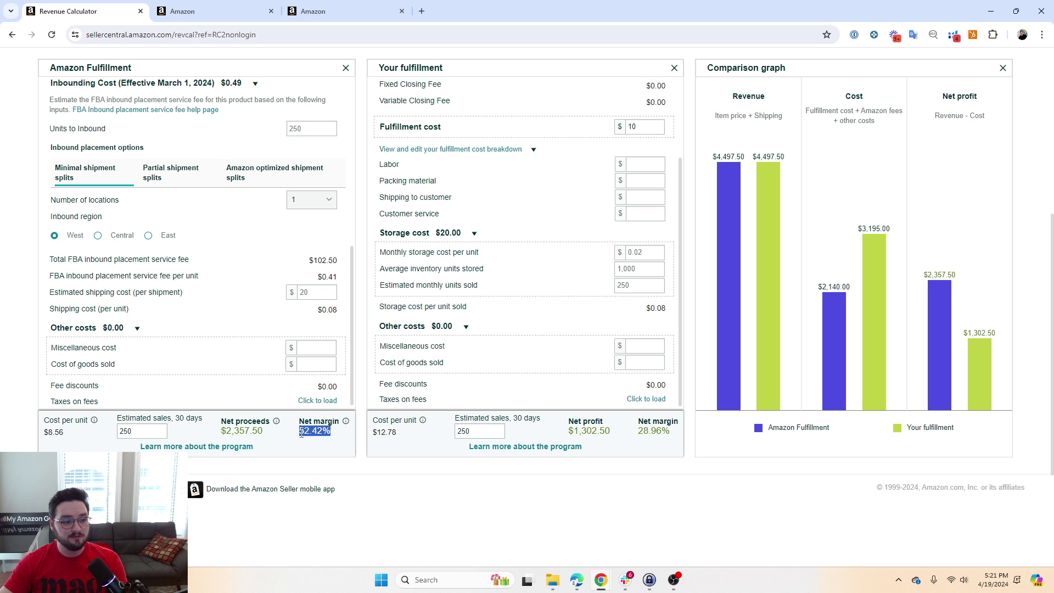
click(664, 432)
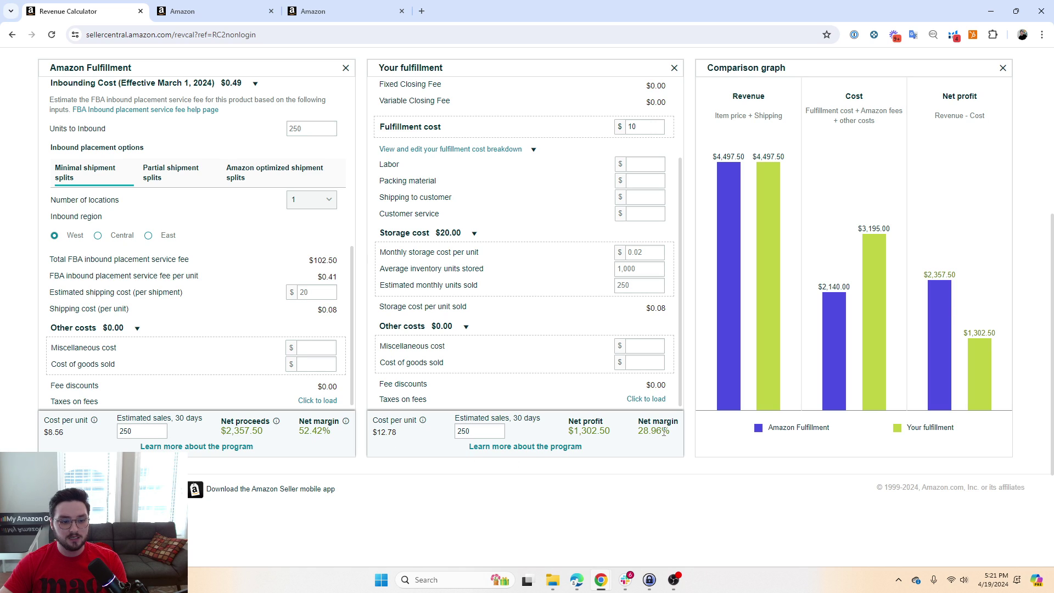
drag(671, 432, 633, 434)
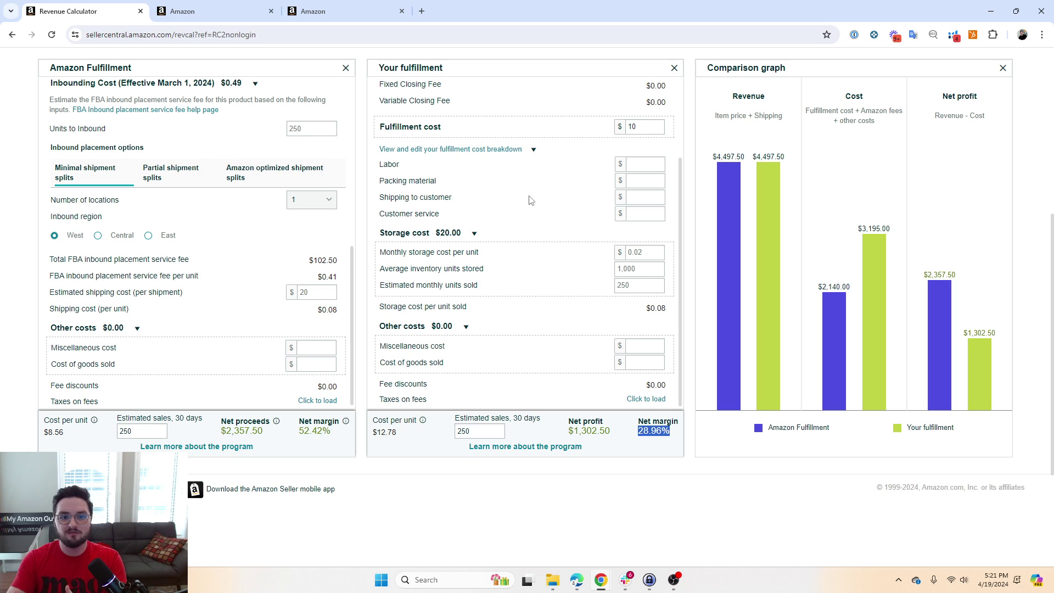
click(697, 430)
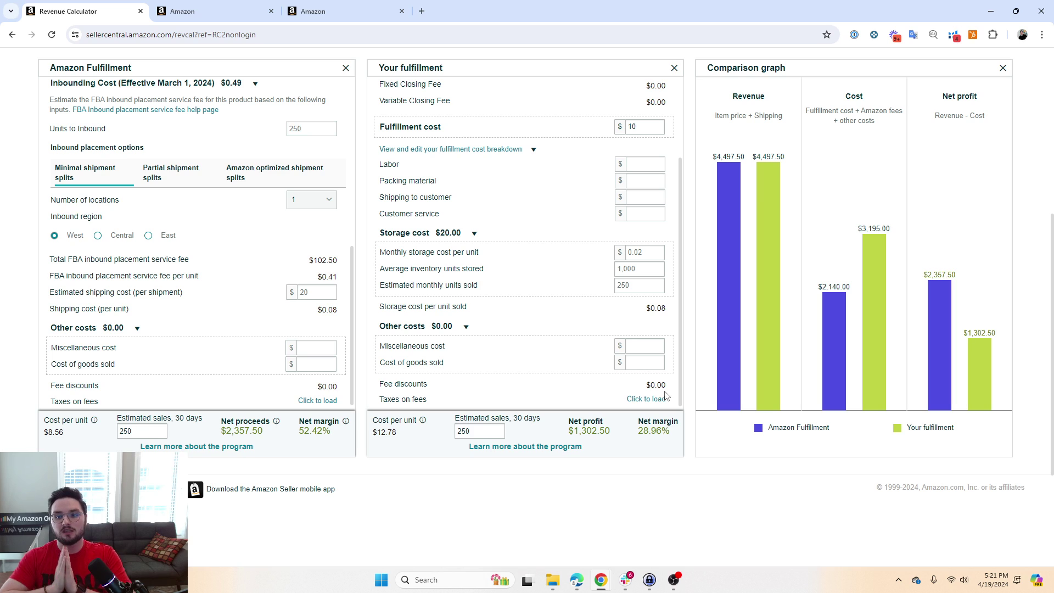